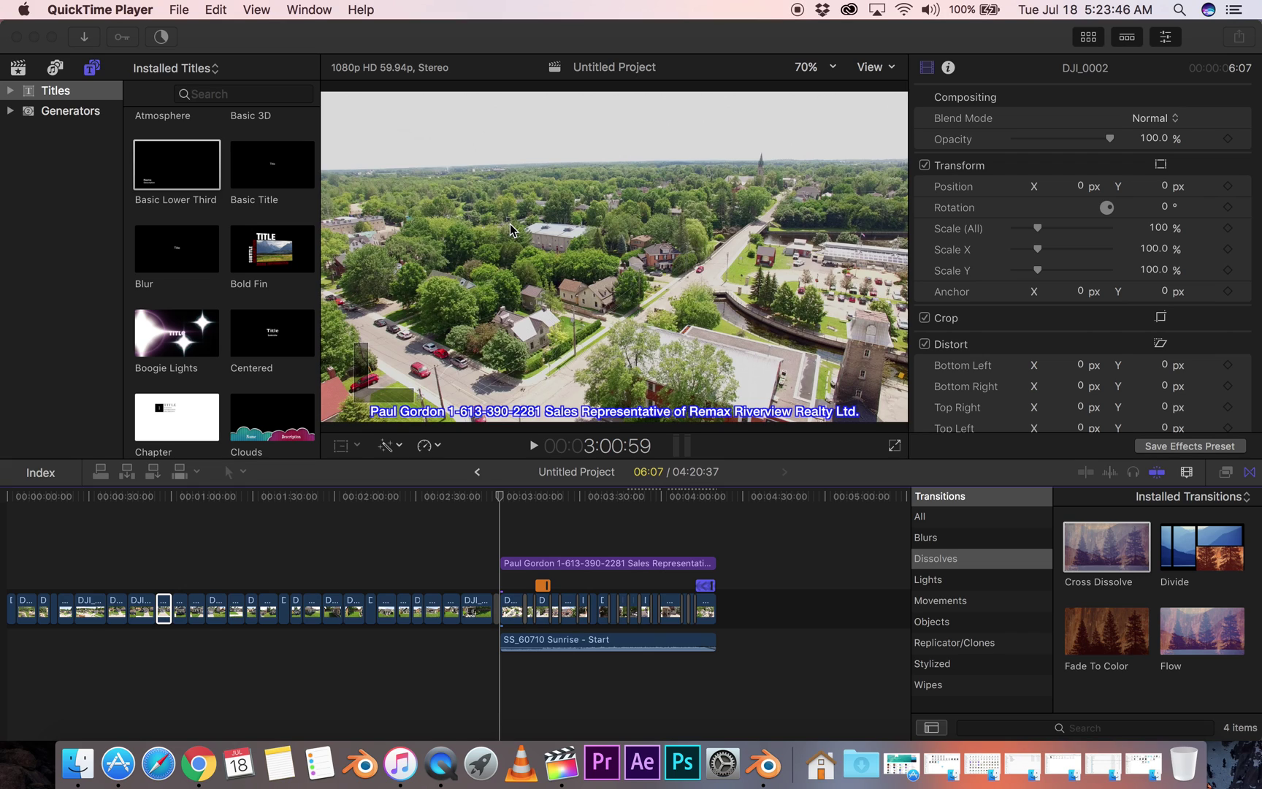
Scrub the playhead through the timeline to the aerial red-brick house shot at 3:22:46
left_click(500, 502)
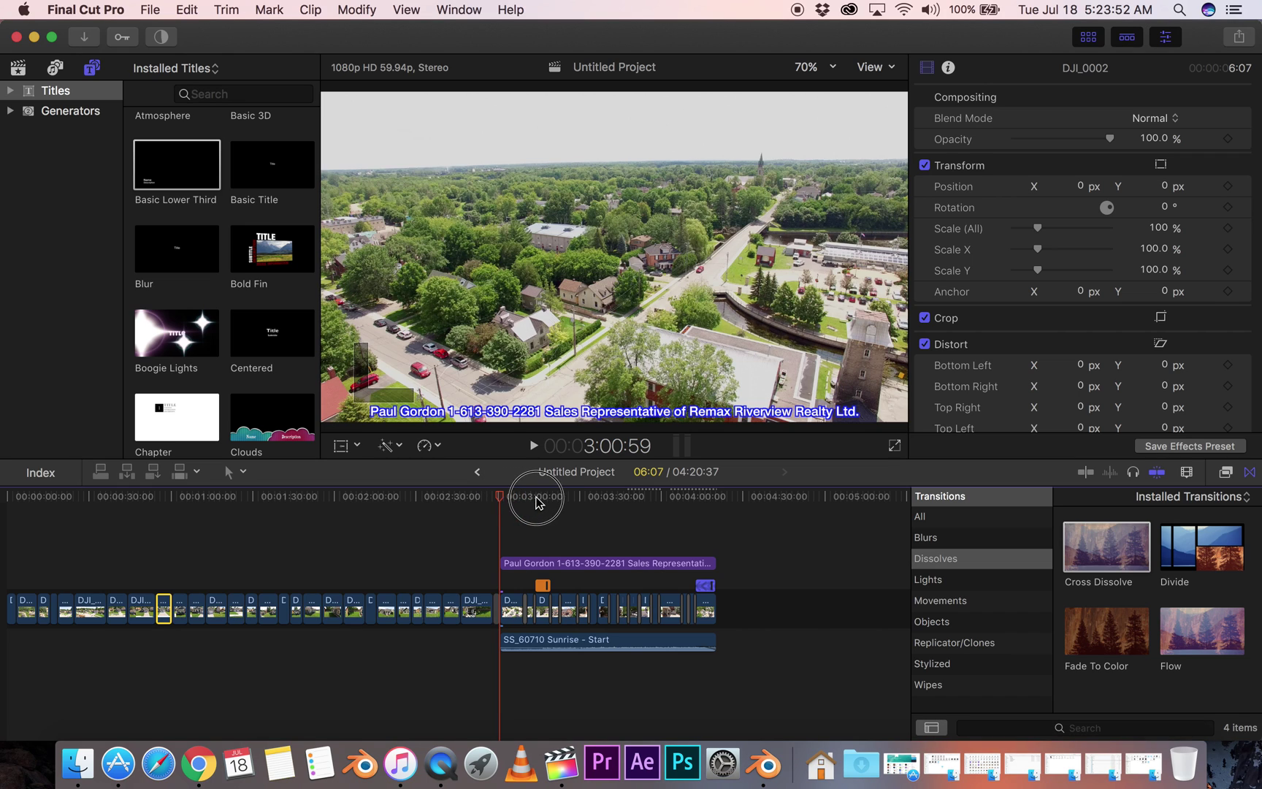
left_click_drag(536, 501, 522, 541)
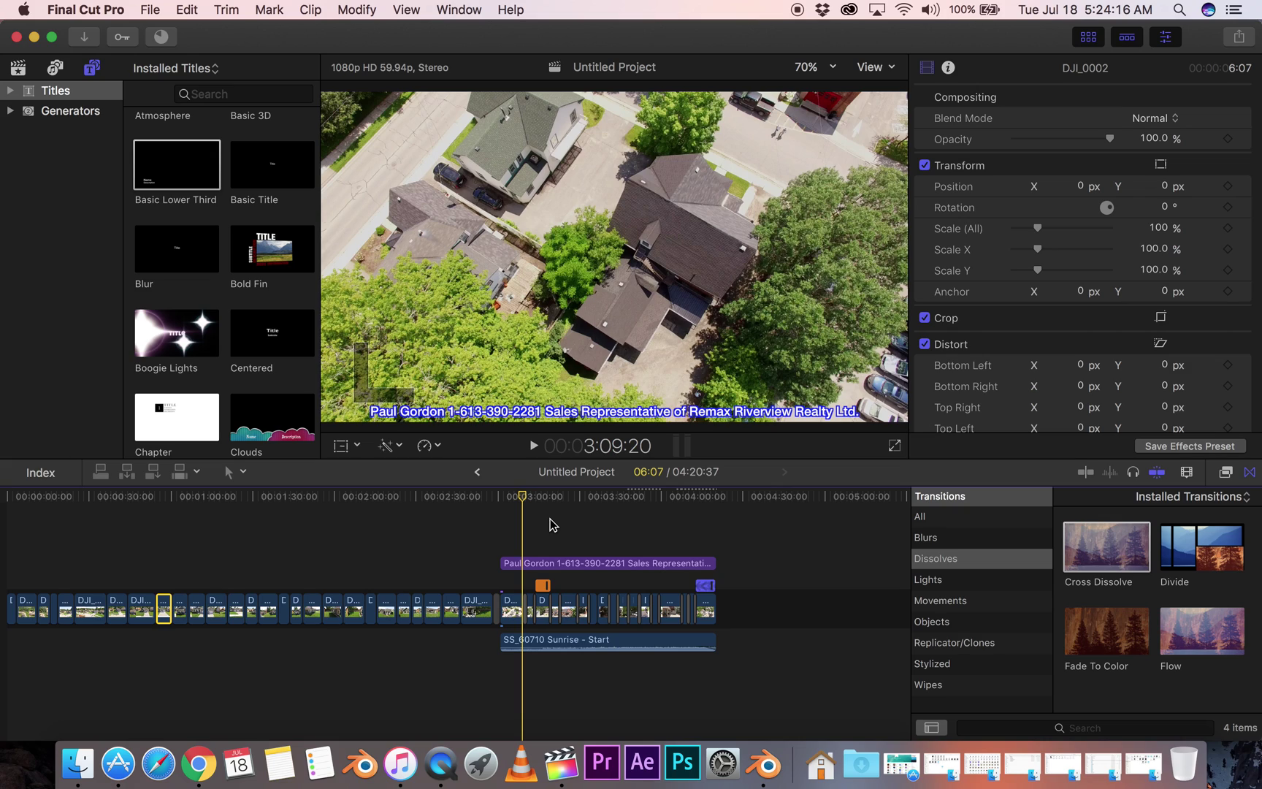
left_click_drag(517, 498, 603, 507)
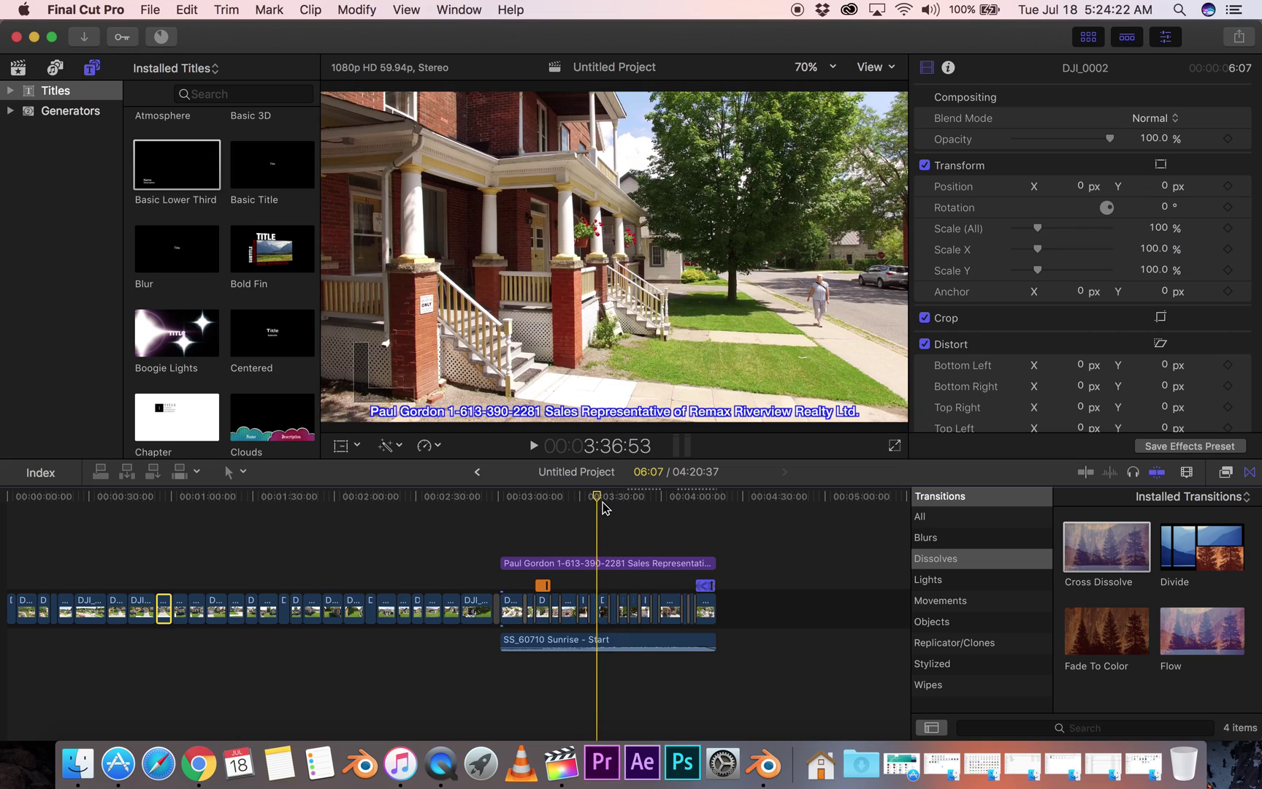
left_click_drag(597, 501, 558, 500)
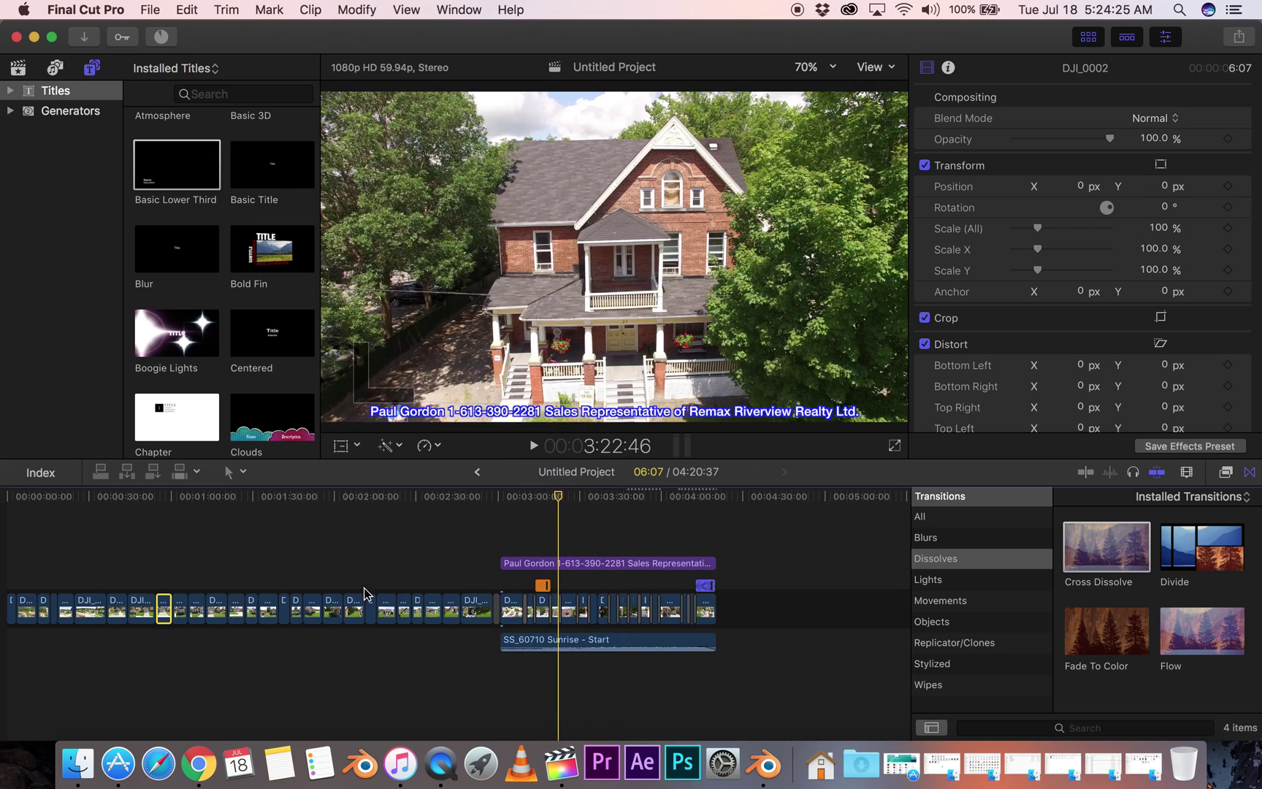
left_click(244, 472)
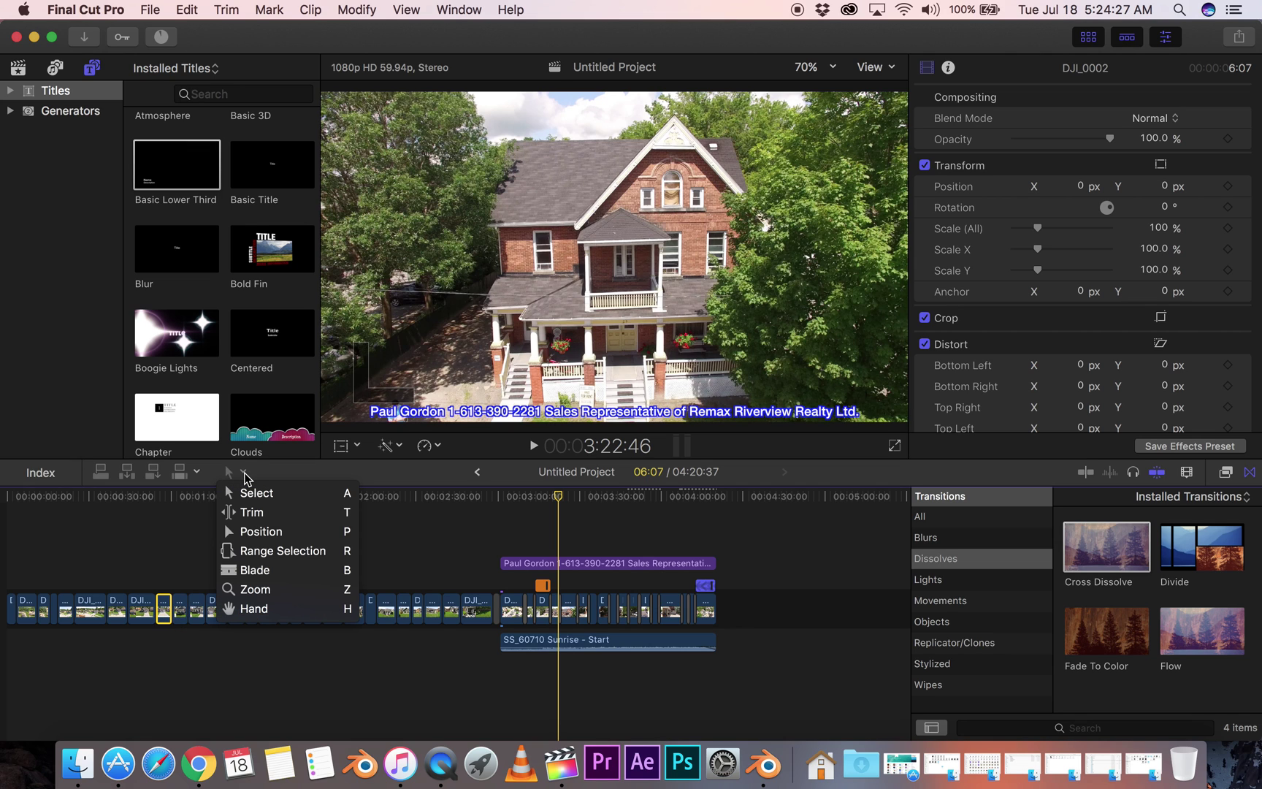
Use the Range Selection tool on the SS_60710 Sunrise - Start clip, then zoom the timeline
left_click(277, 551)
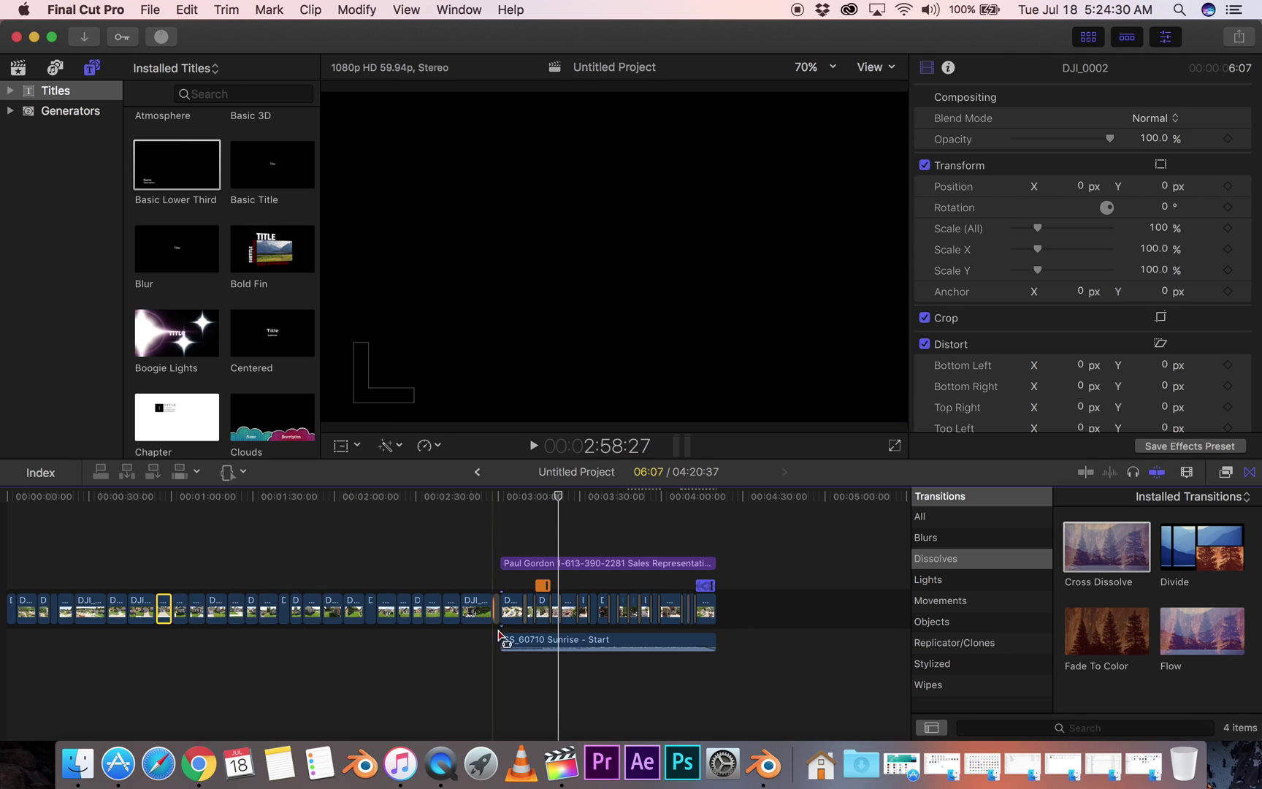
left_click(512, 643)
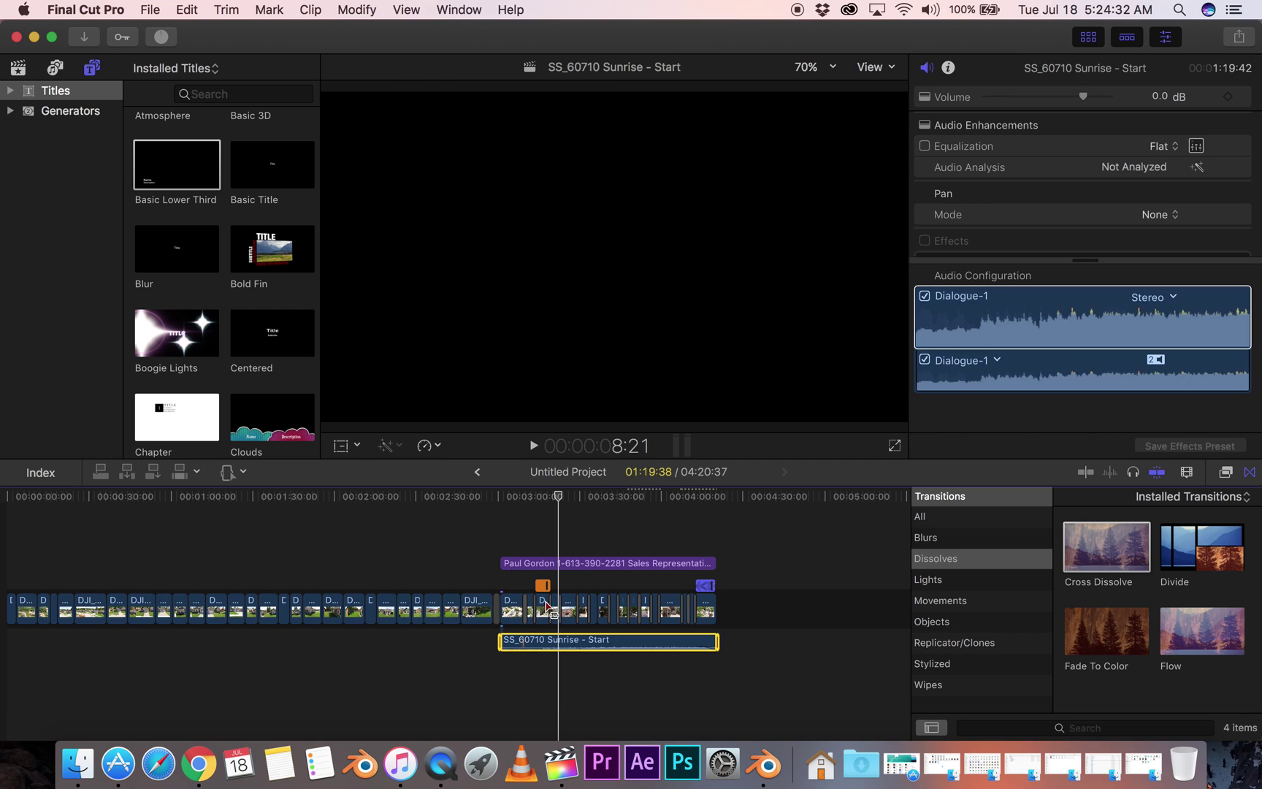
scroll(528, 622, "up", 5)
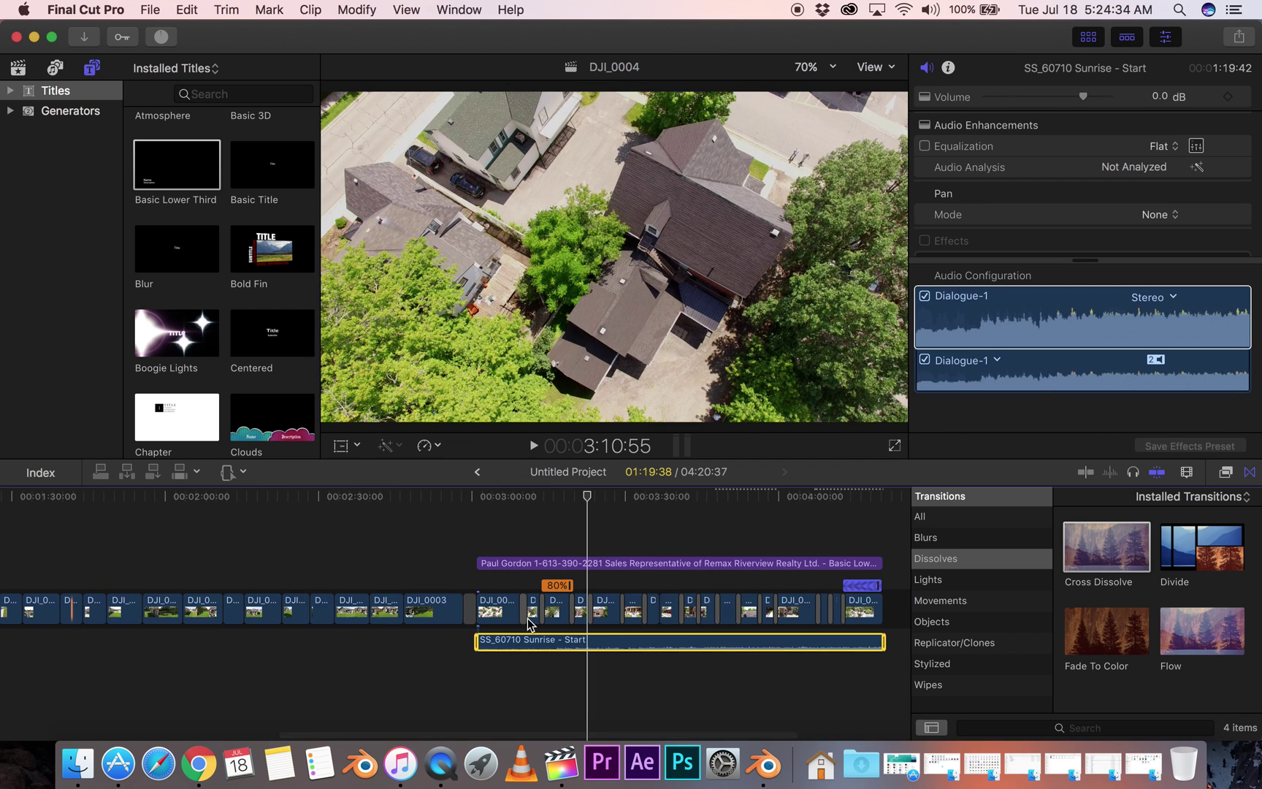
scroll(729, 531, "right", 10)
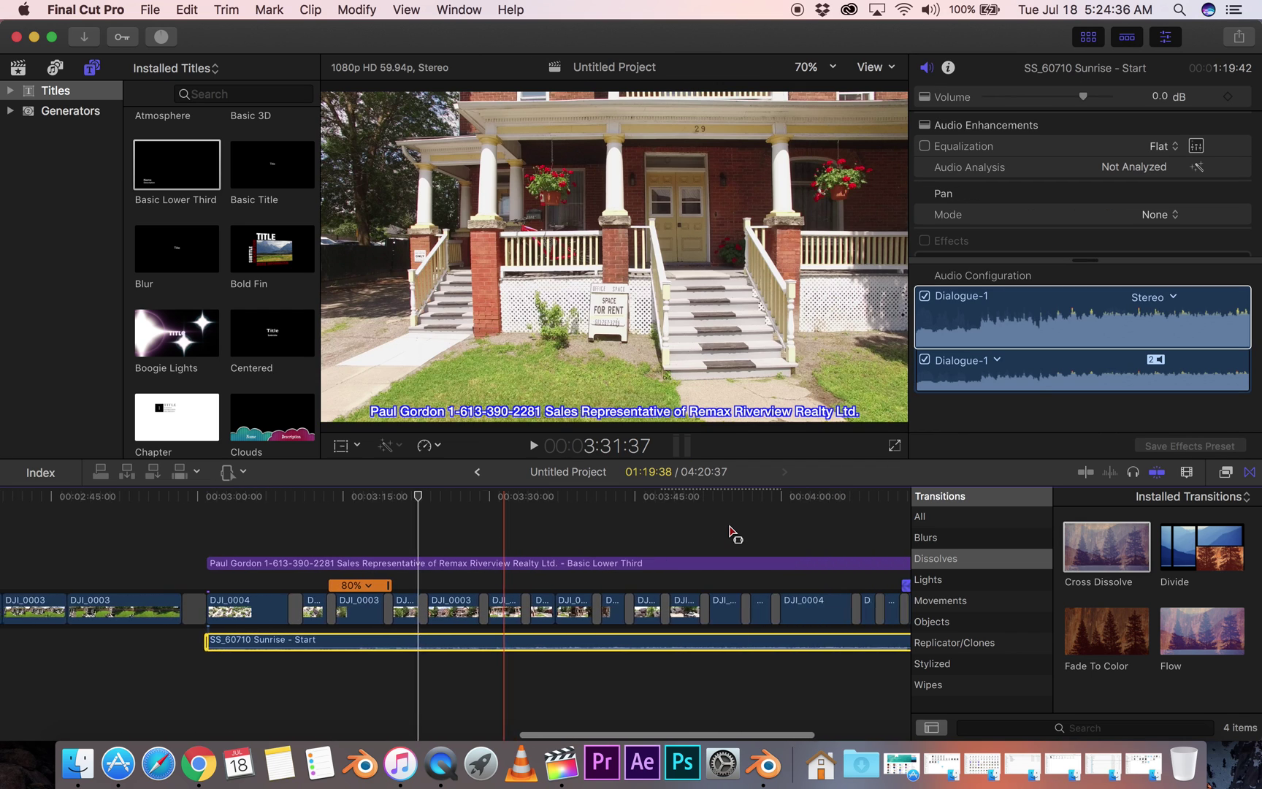
scroll(727, 530, "right", 3)
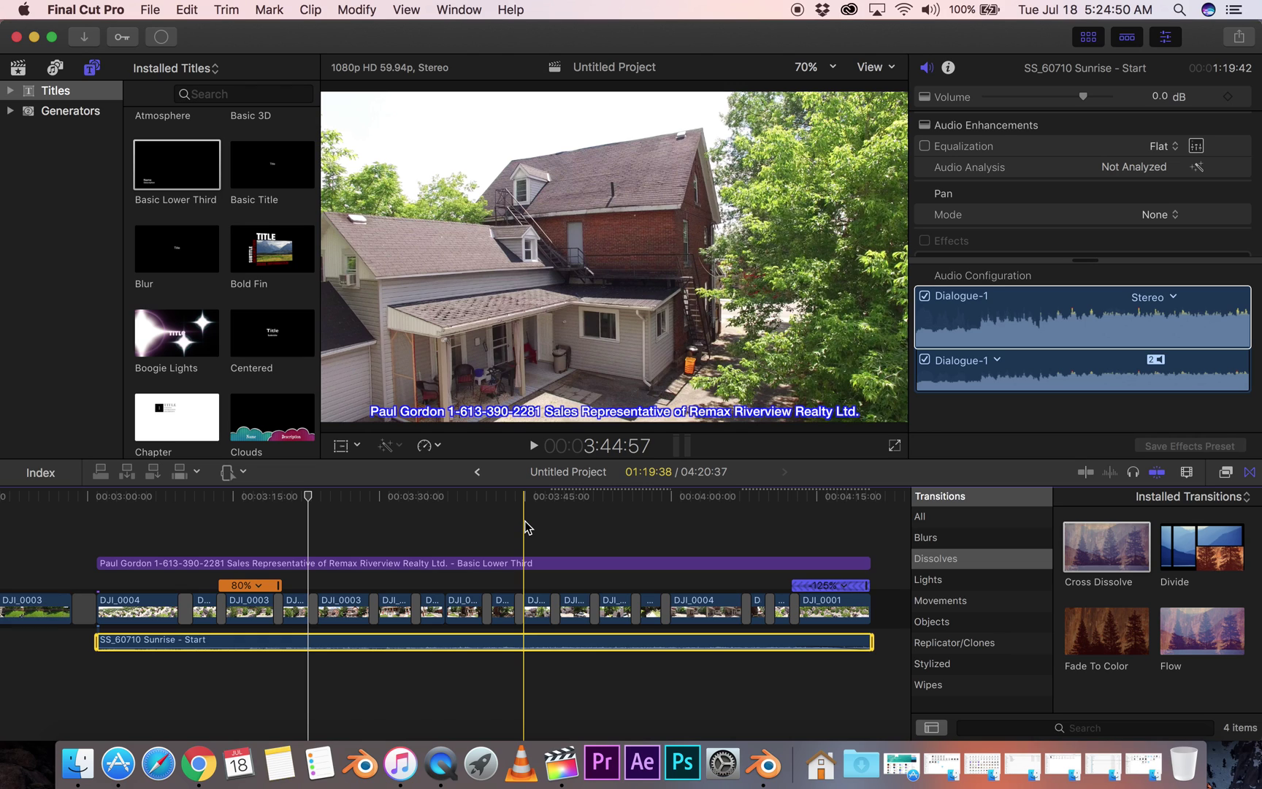
left_click(150, 10)
mouse_move(273, 188)
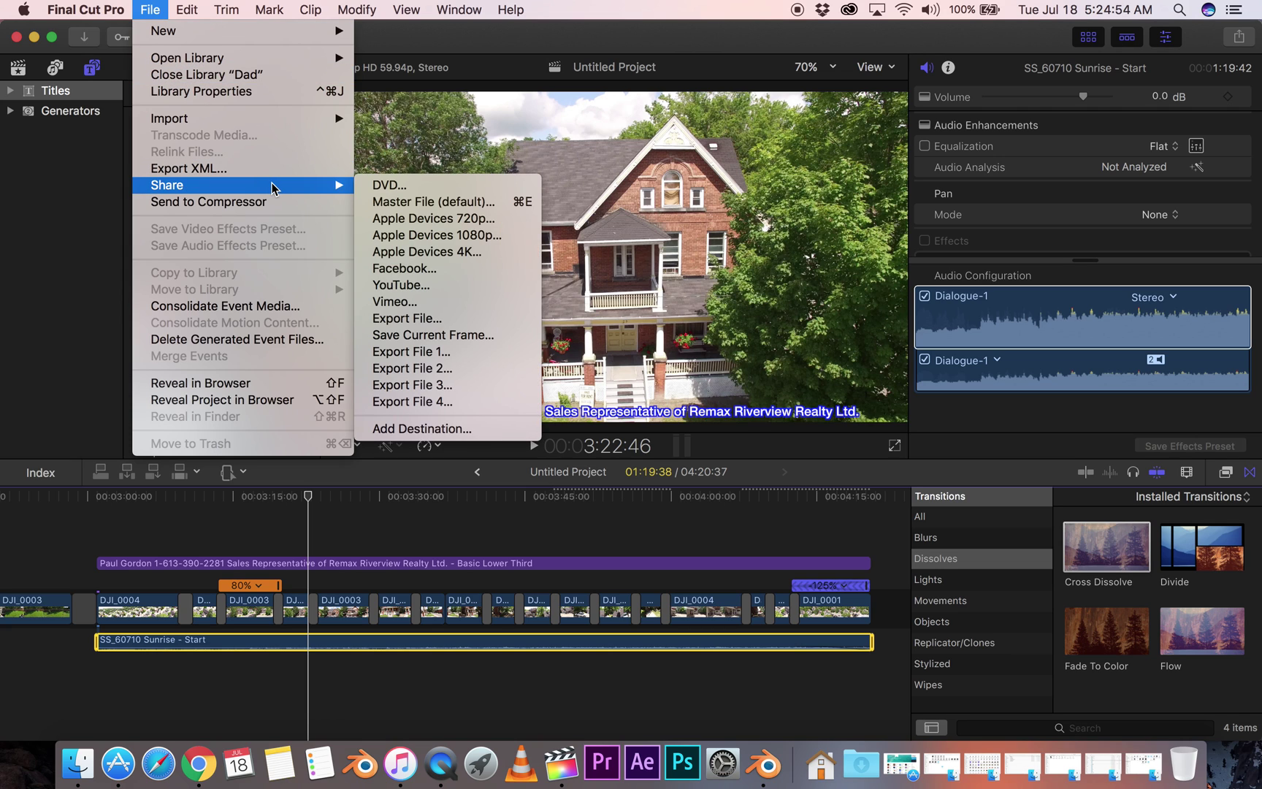
left_click(504, 358)
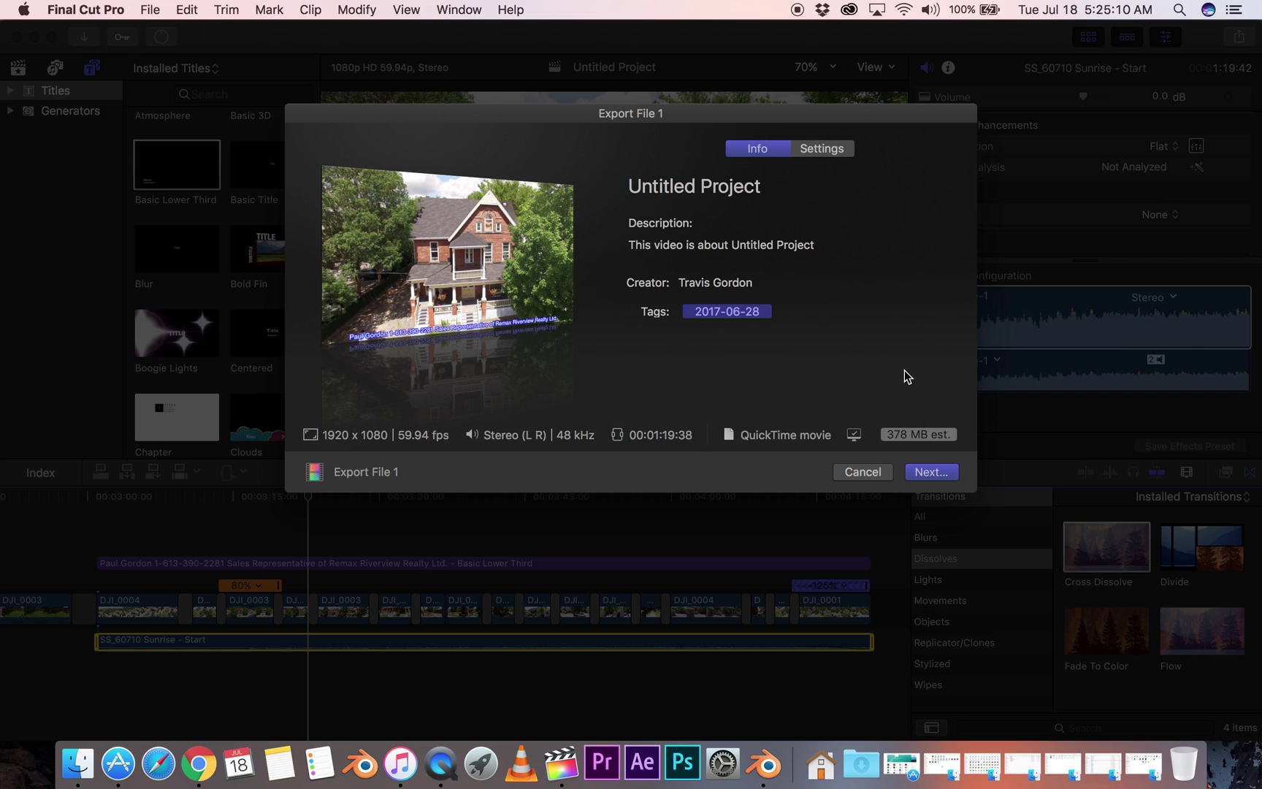
left_click(823, 151)
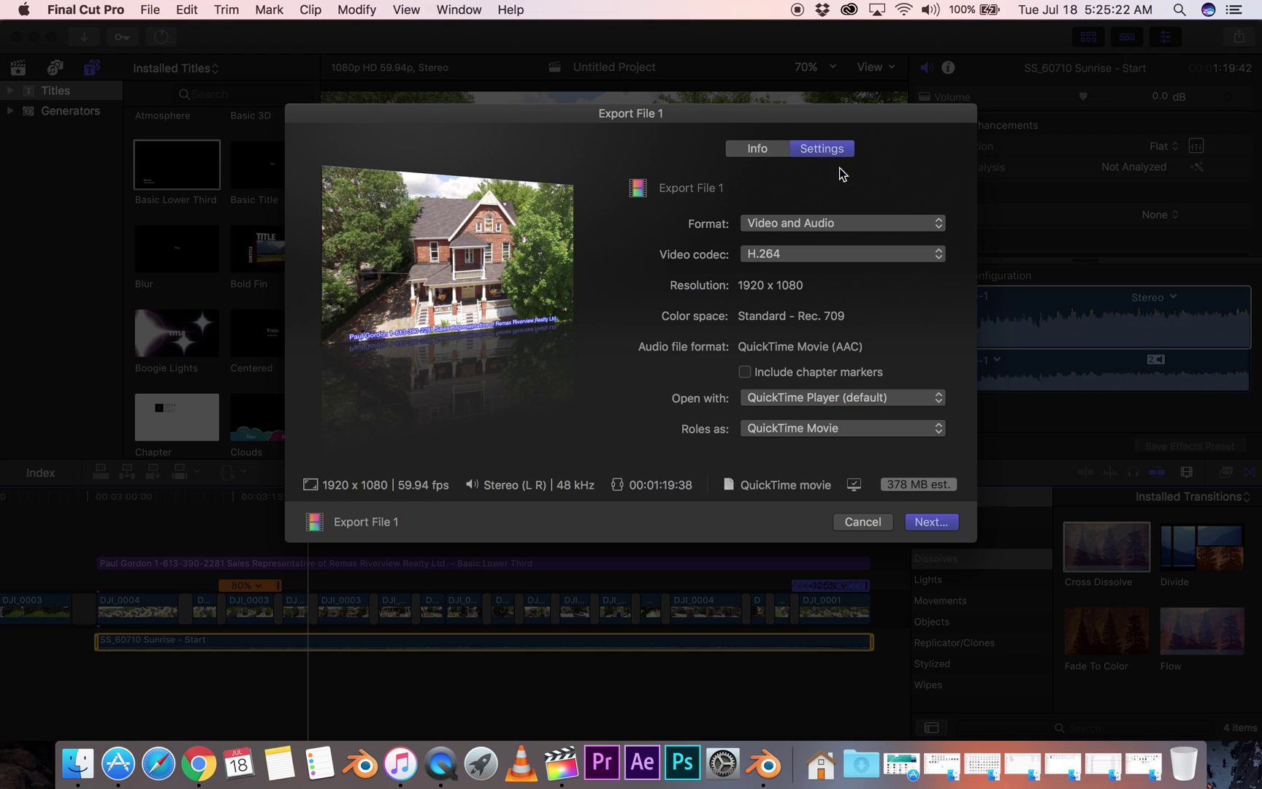
left_click(938, 253)
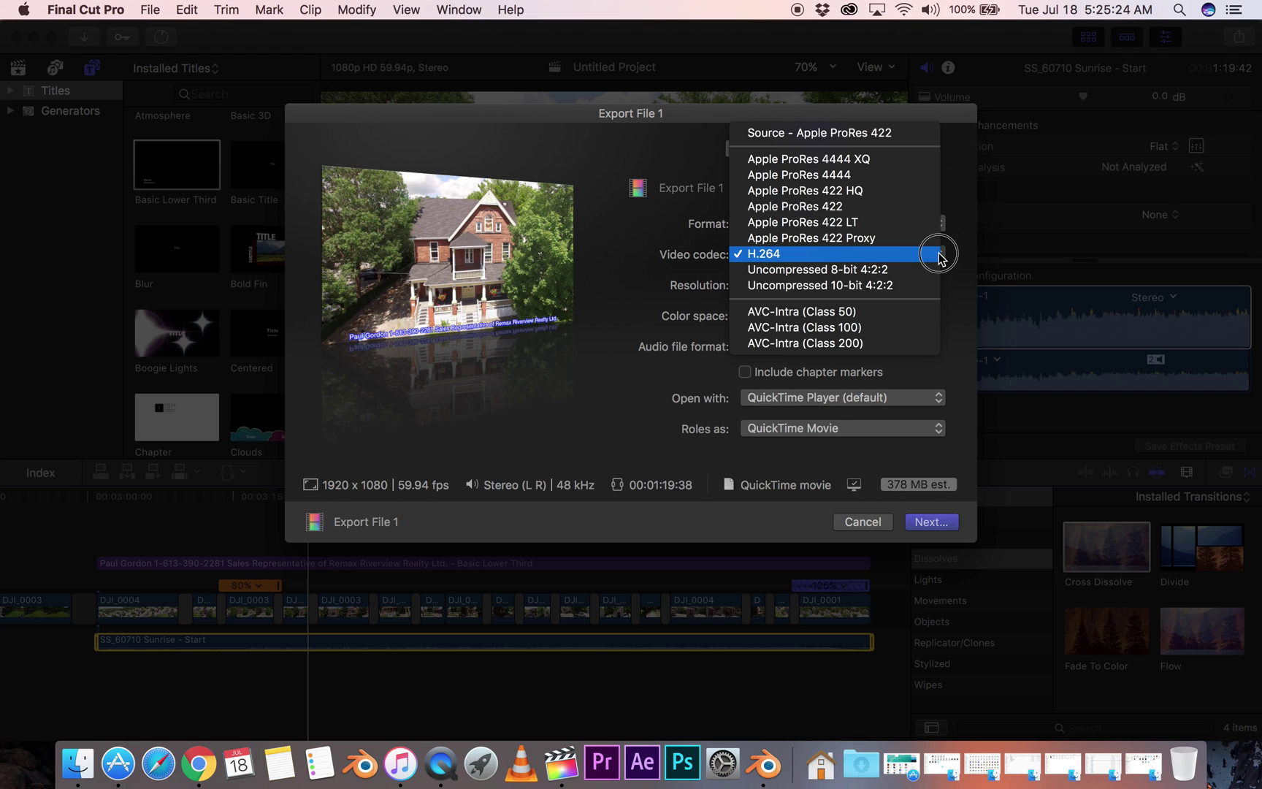
left_click(937, 255)
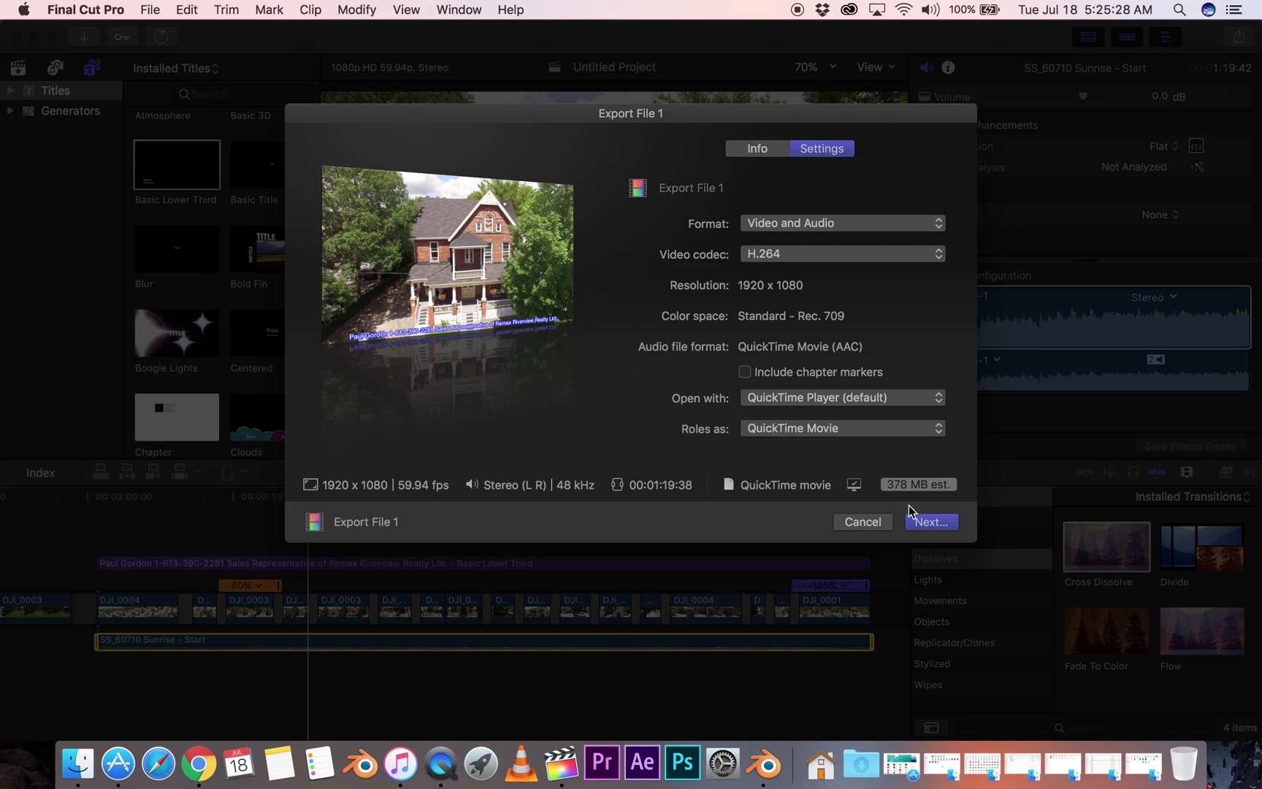
left_click(866, 521)
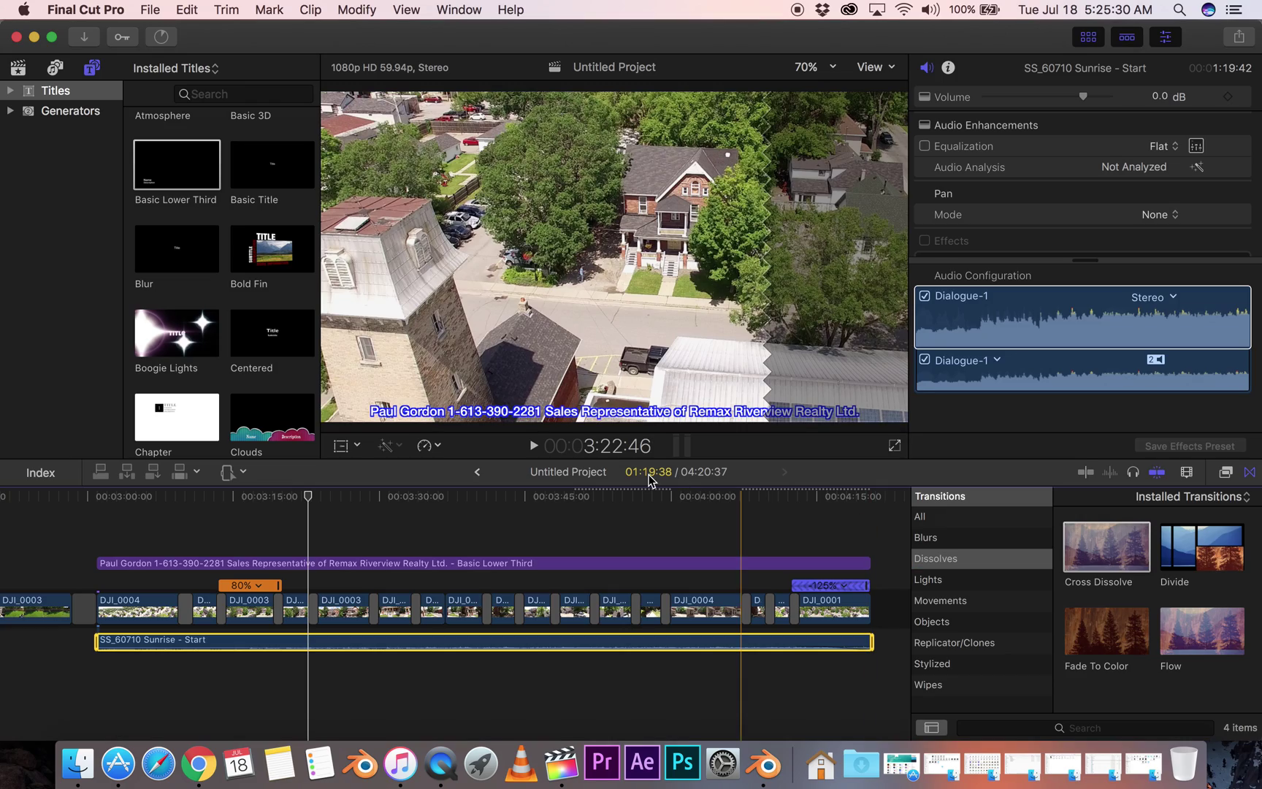
Check the DJI_0003 clip's actions, then return the playhead to the house shot at 3:22:46
left_click_drag(480, 490, 46, 495)
right_click(47, 603)
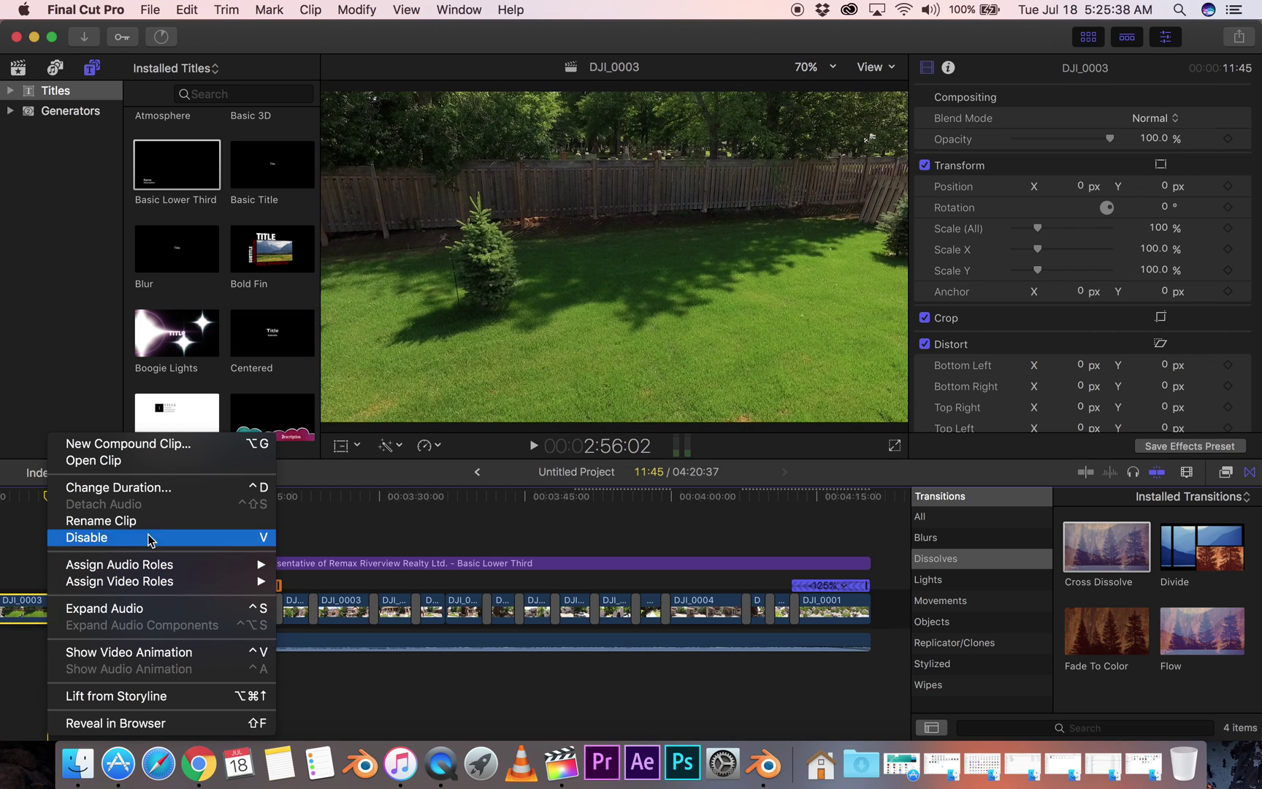
left_click(332, 535)
left_click(307, 499)
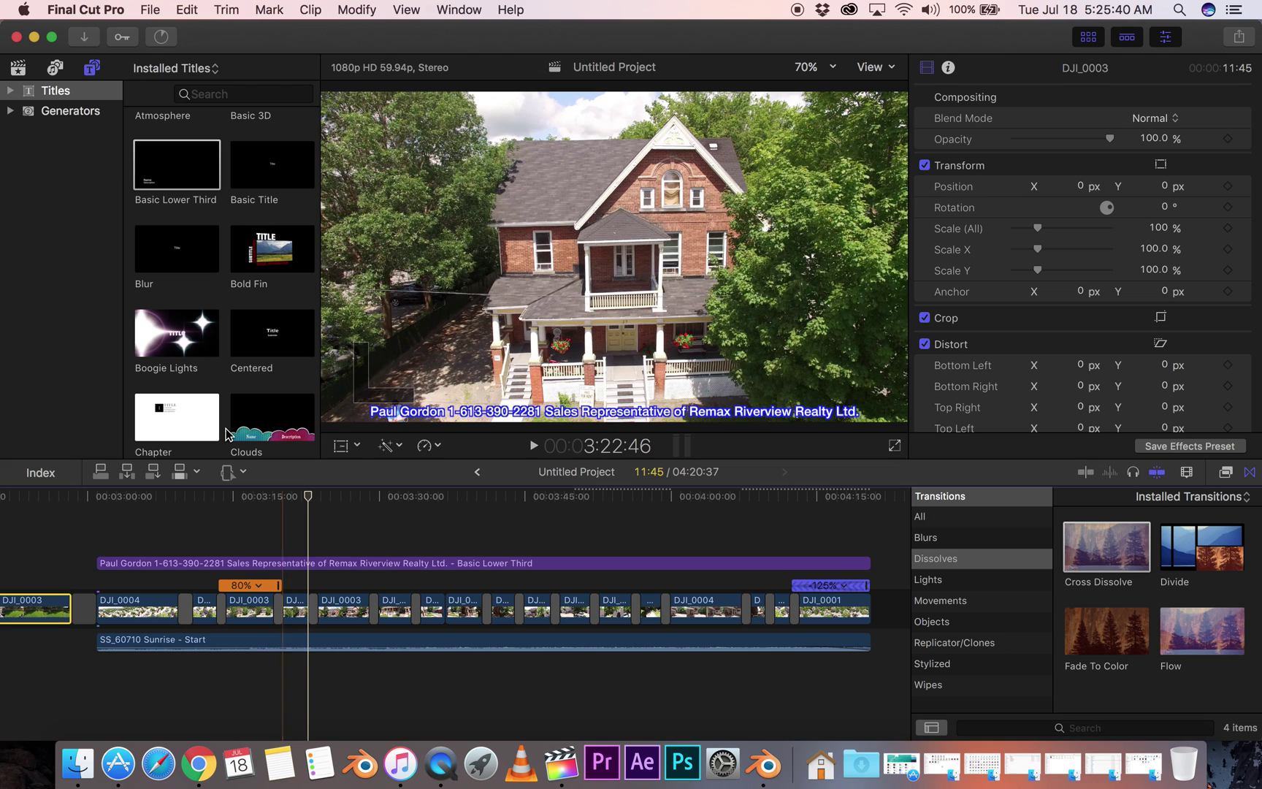
Browse the editing and file menus in the menu bar without choosing a command
left_click(185, 15)
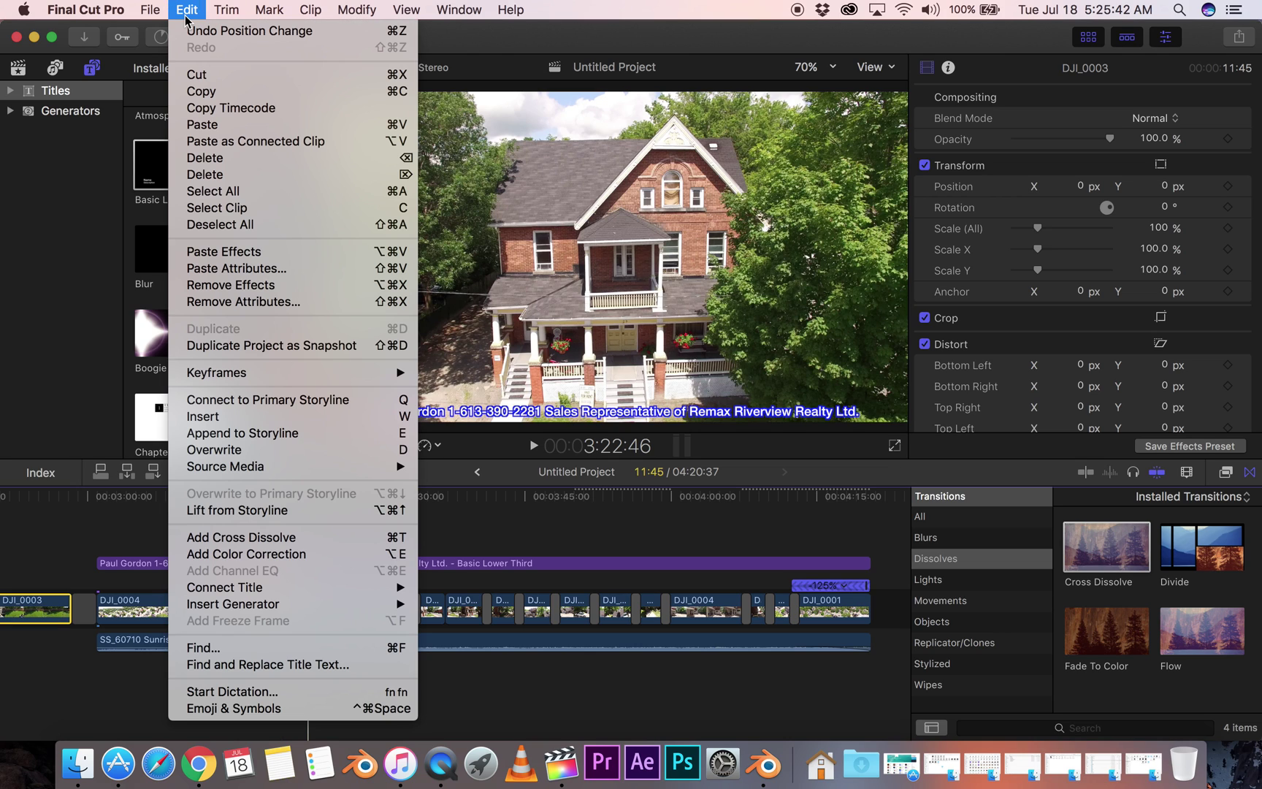
mouse_move(159, 16)
mouse_move(368, 27)
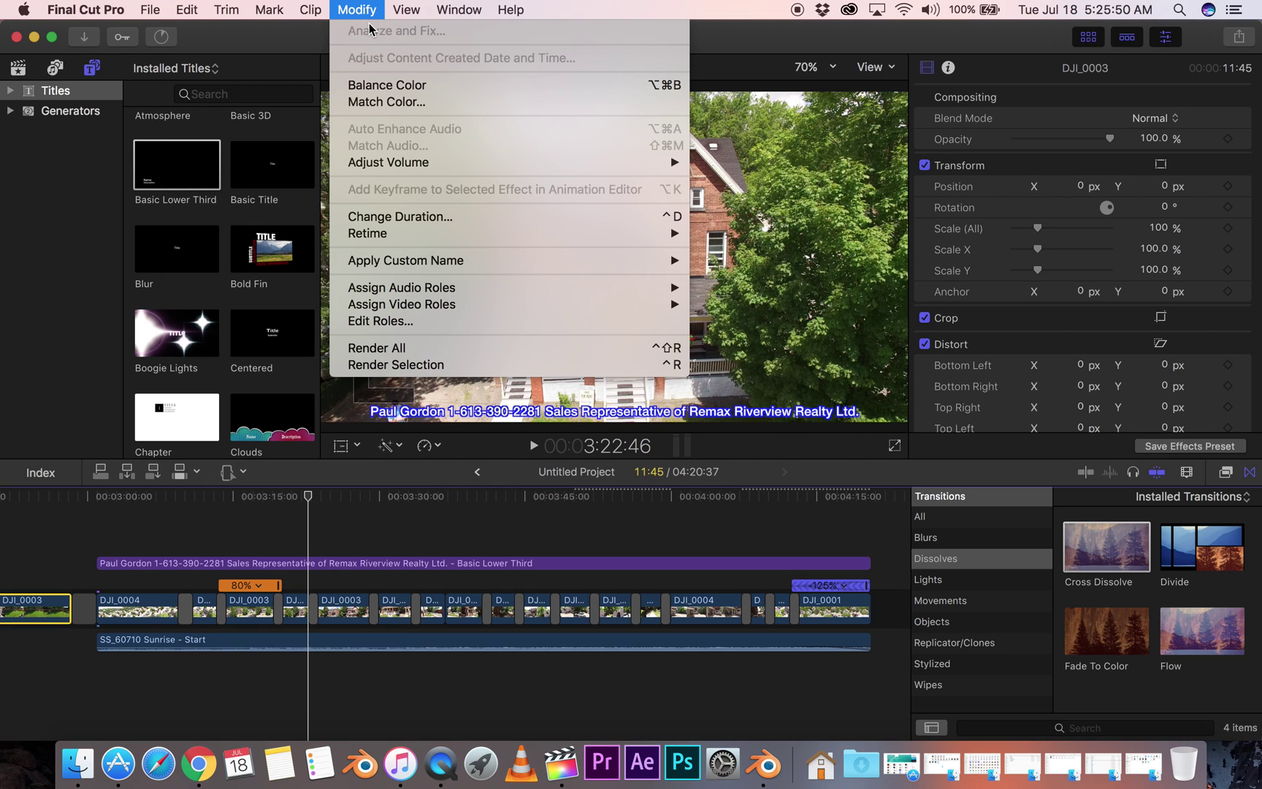
mouse_move(428, 21)
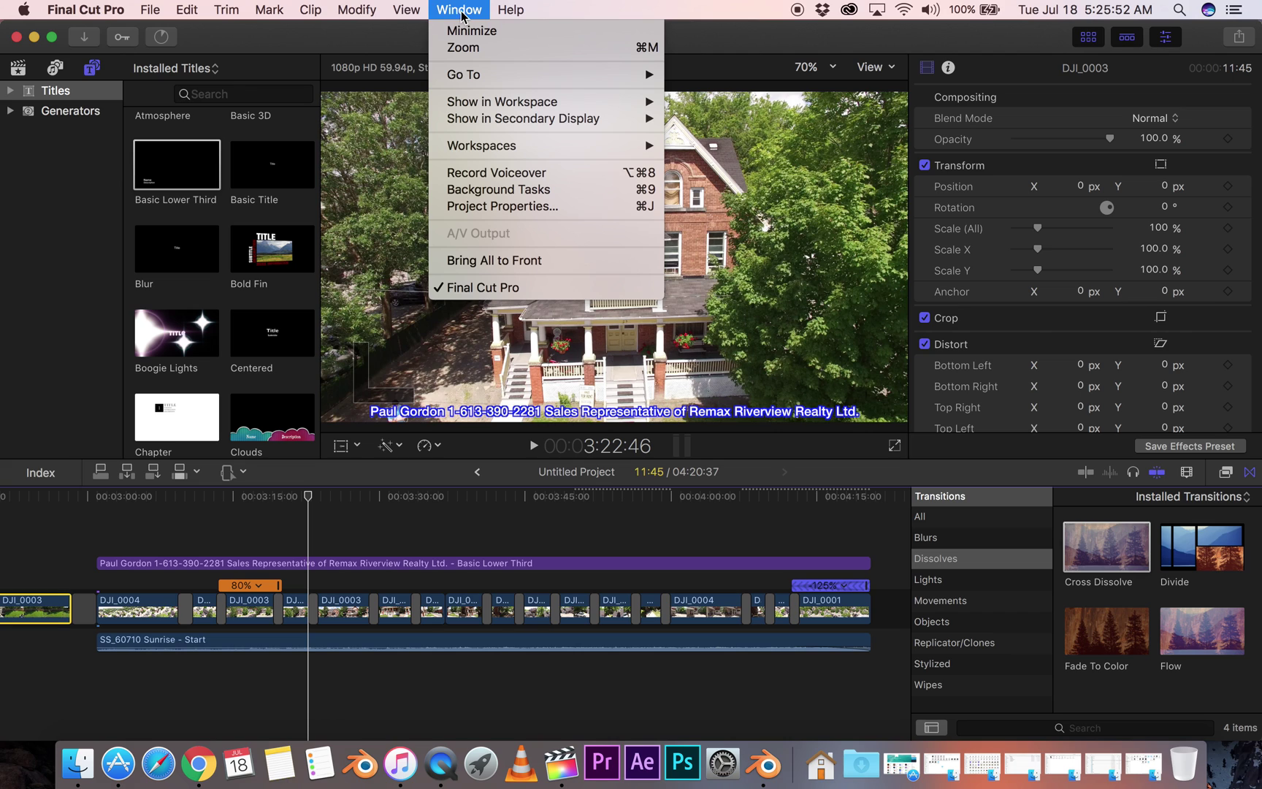
mouse_move(516, 14)
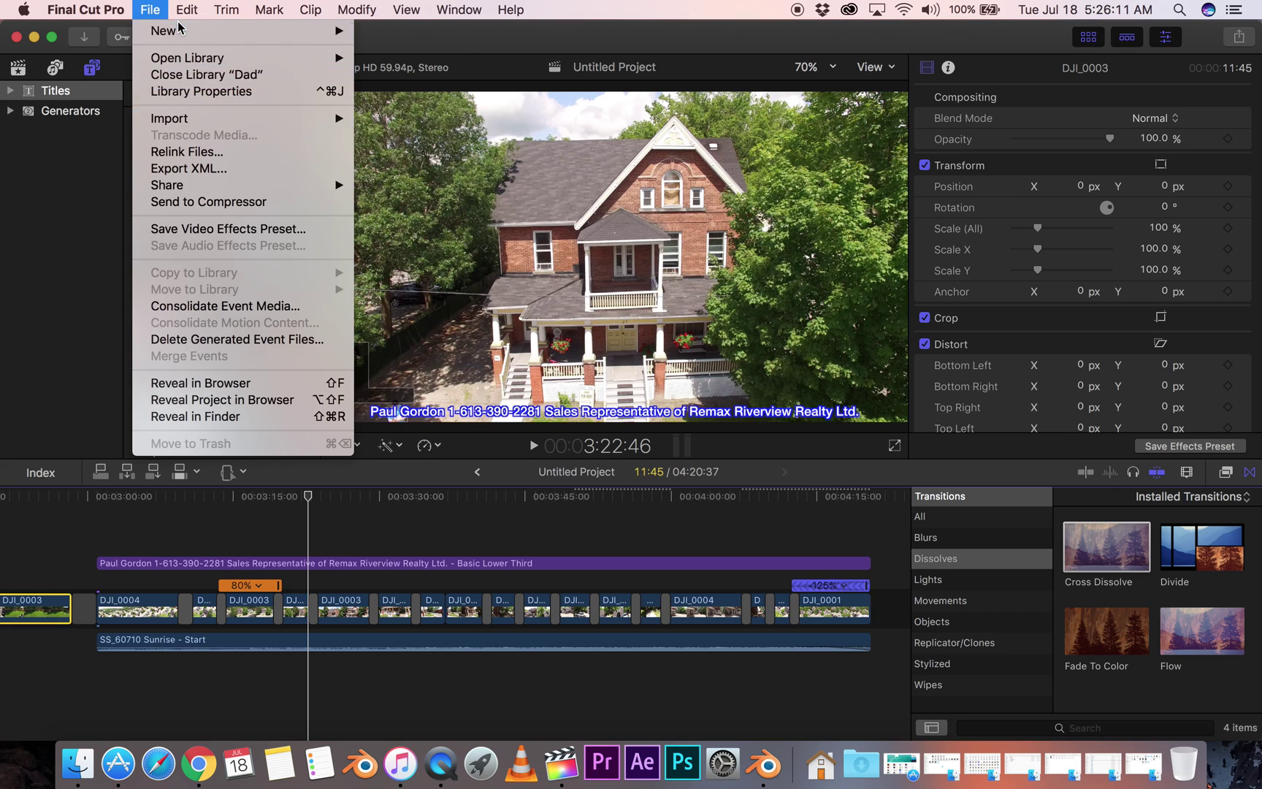
mouse_move(87, 10)
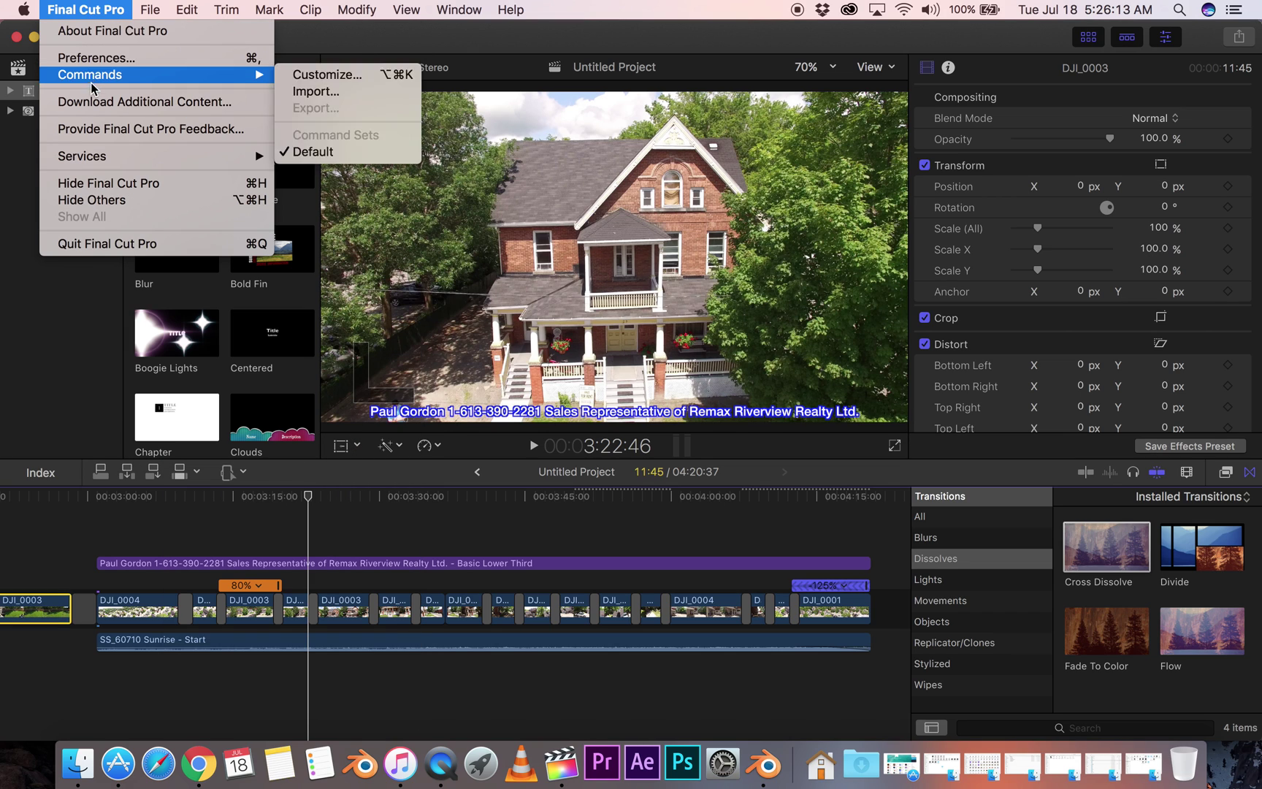
left_click(59, 285)
Click across the top of the viewer area to move focus there
left_click(650, 66)
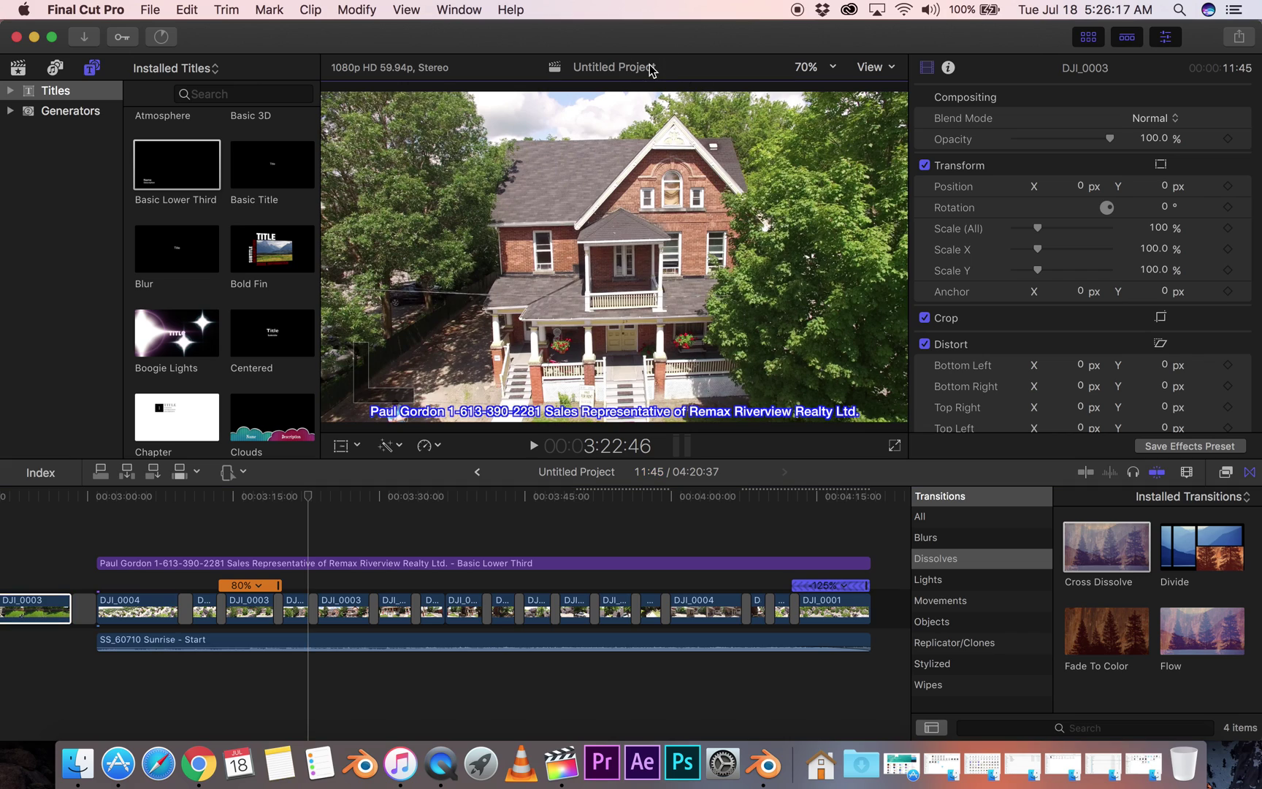
left_click(360, 73)
left_click(928, 67)
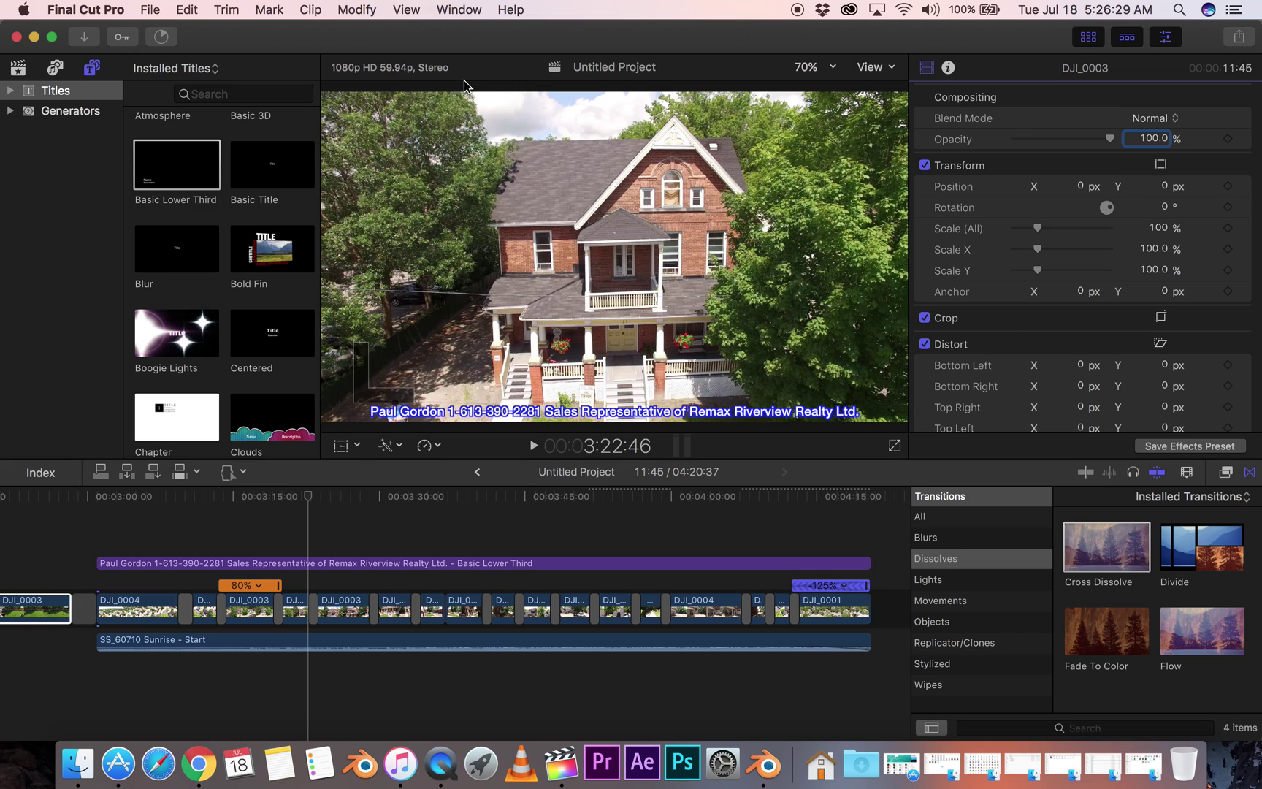
left_click(396, 68)
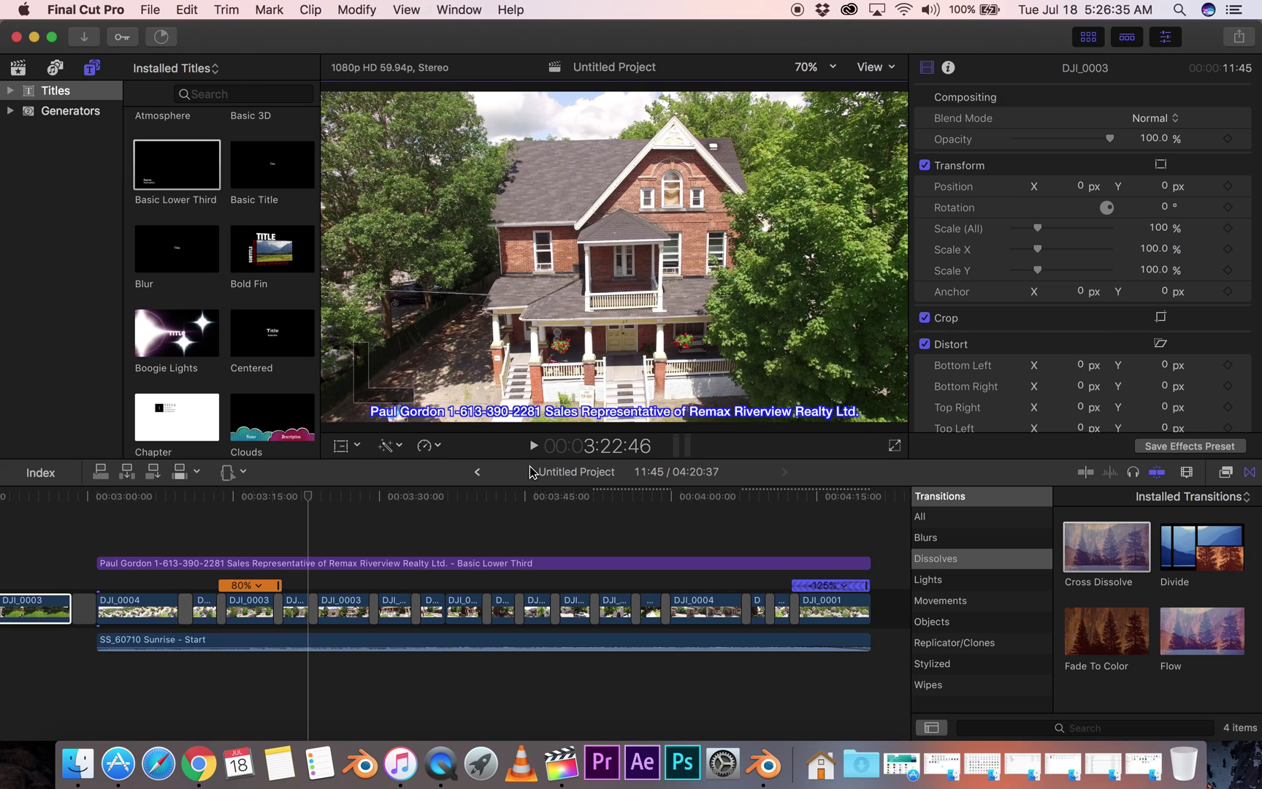
Select the Sunrise clip's range and export it via Share > Export File as 'IN Town' on the Desktop
left_click(167, 643)
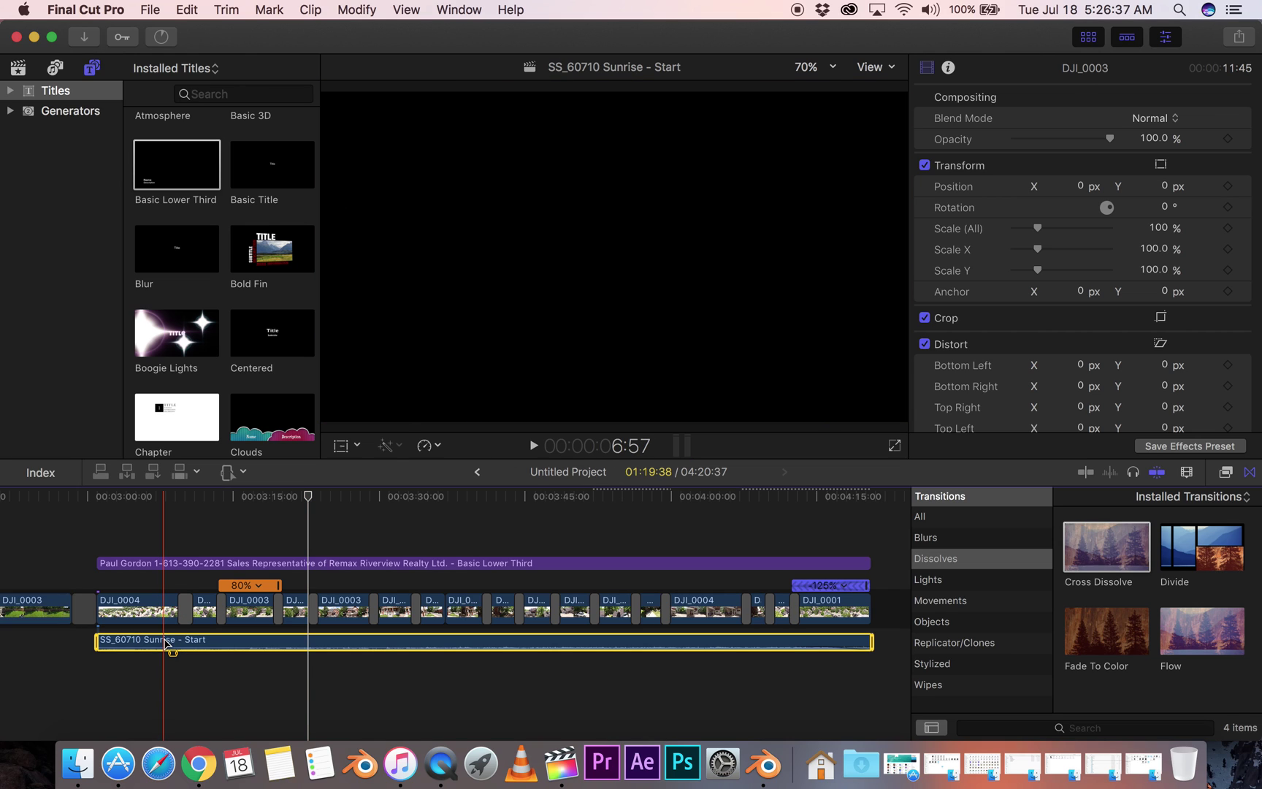
left_click(149, 13)
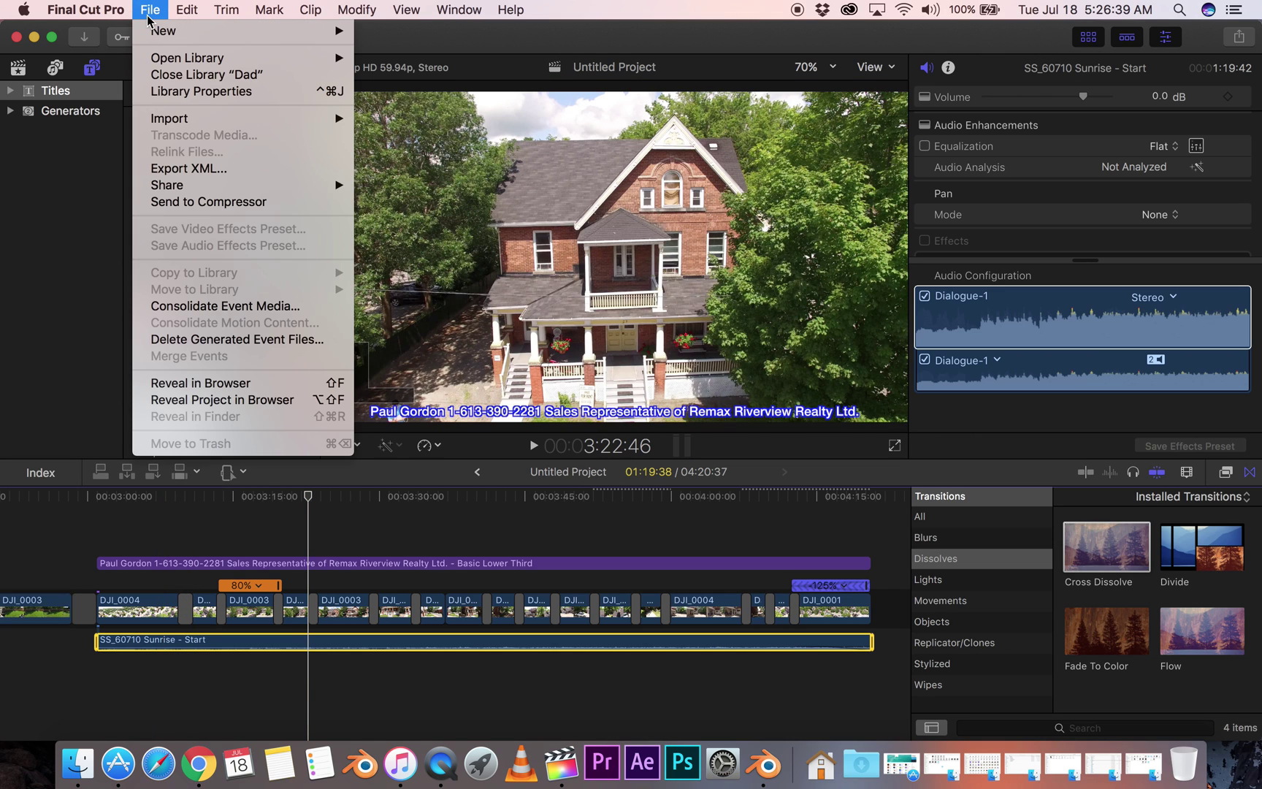
mouse_move(321, 186)
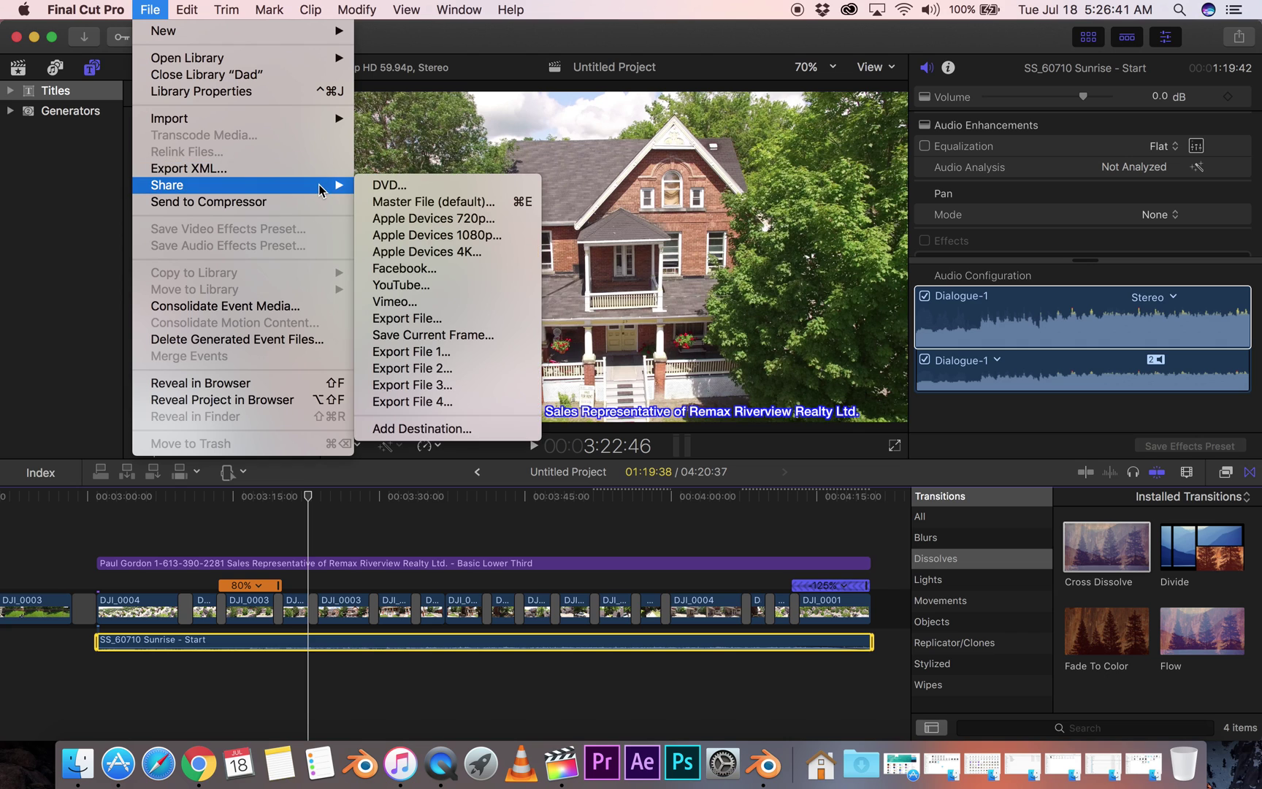
left_click(496, 353)
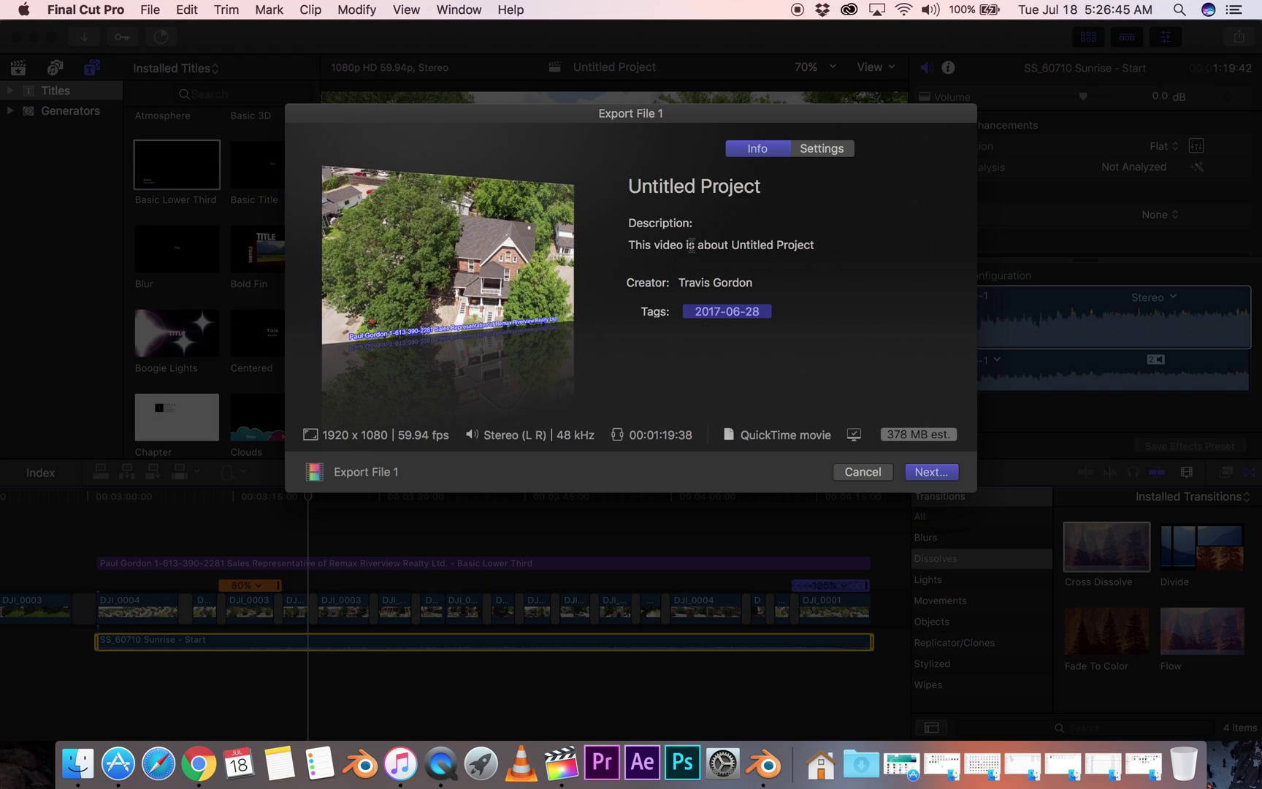
left_click(927, 473)
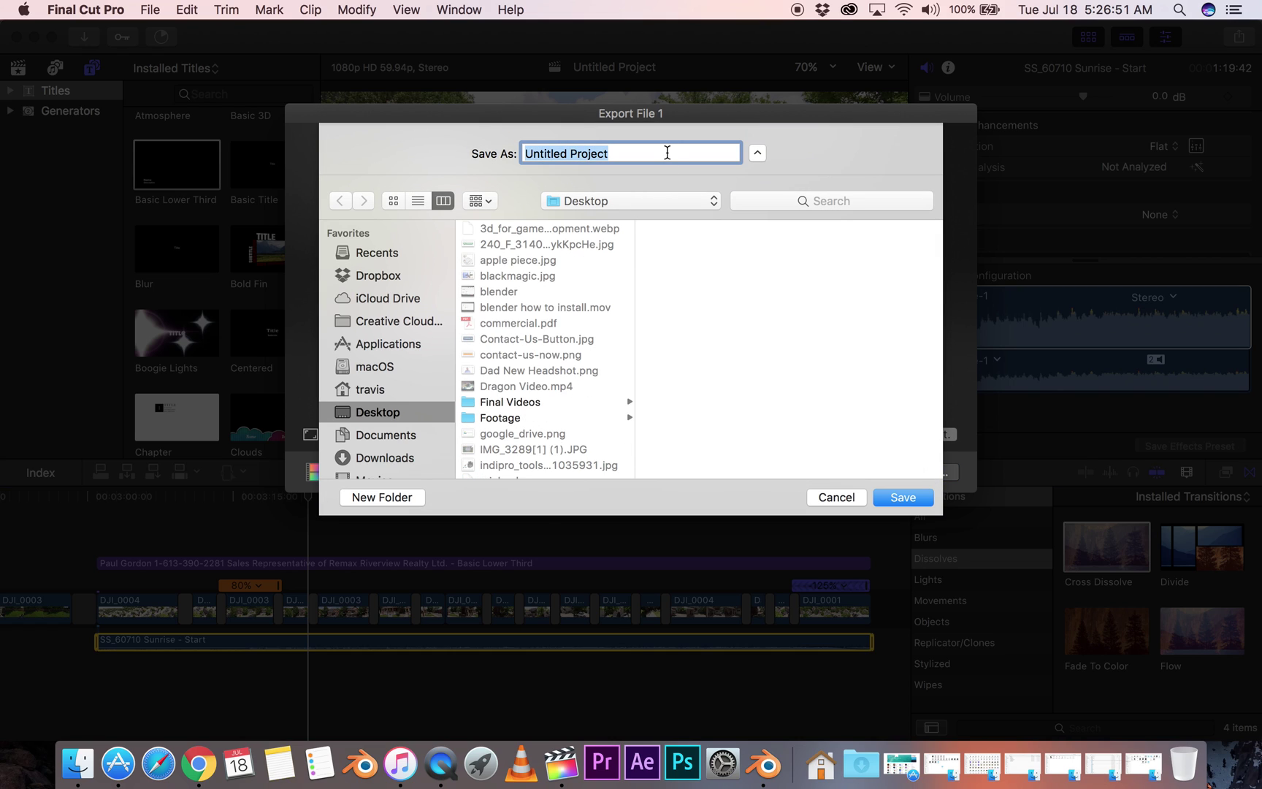
type("IN Town")
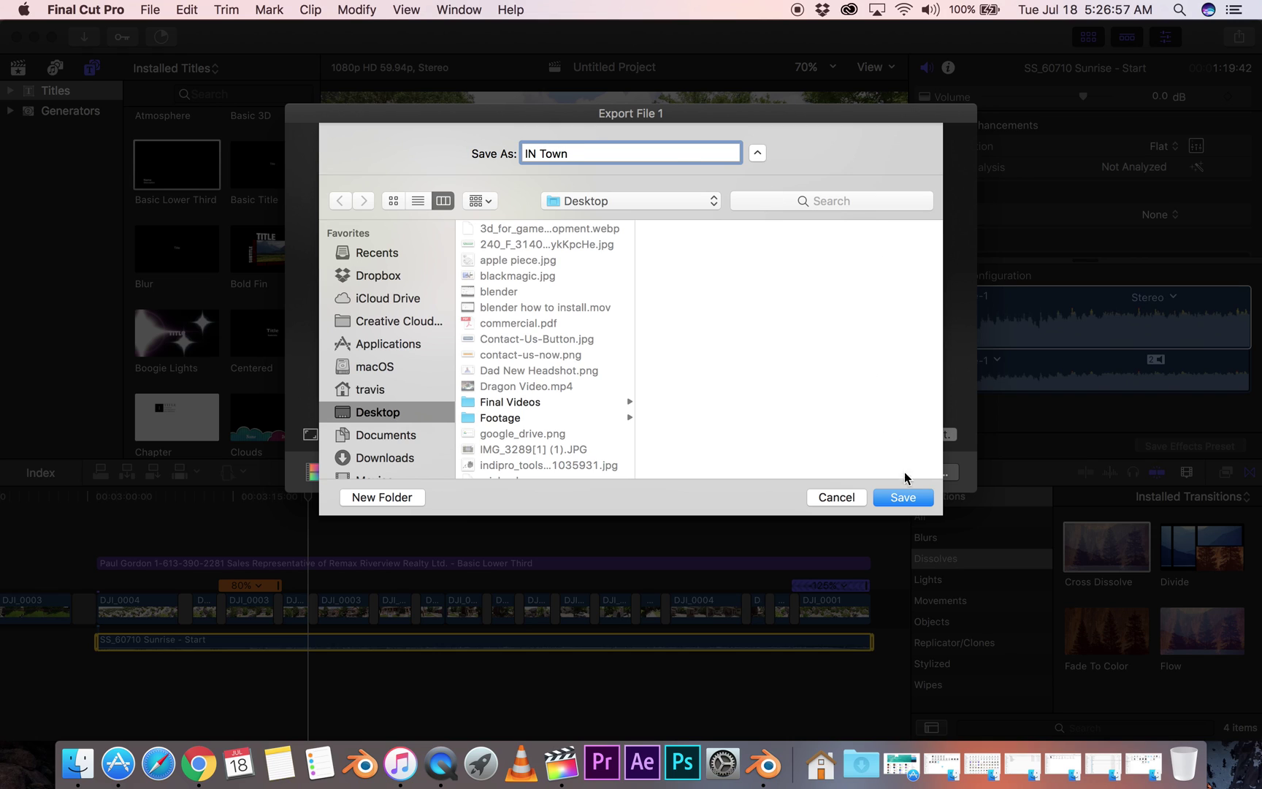
left_click(904, 498)
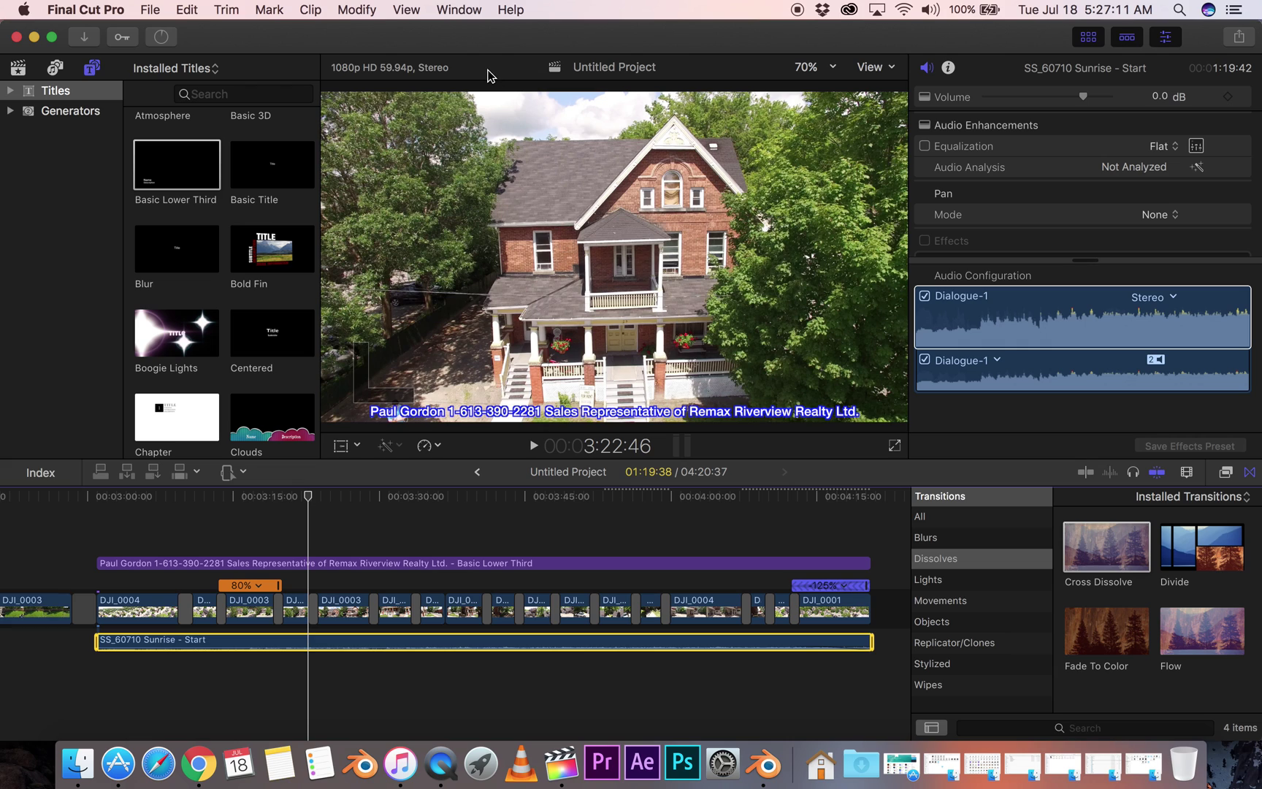
Open Background Tasks from the Window menu and move it to the upper right, clear of the timeline
left_click(462, 13)
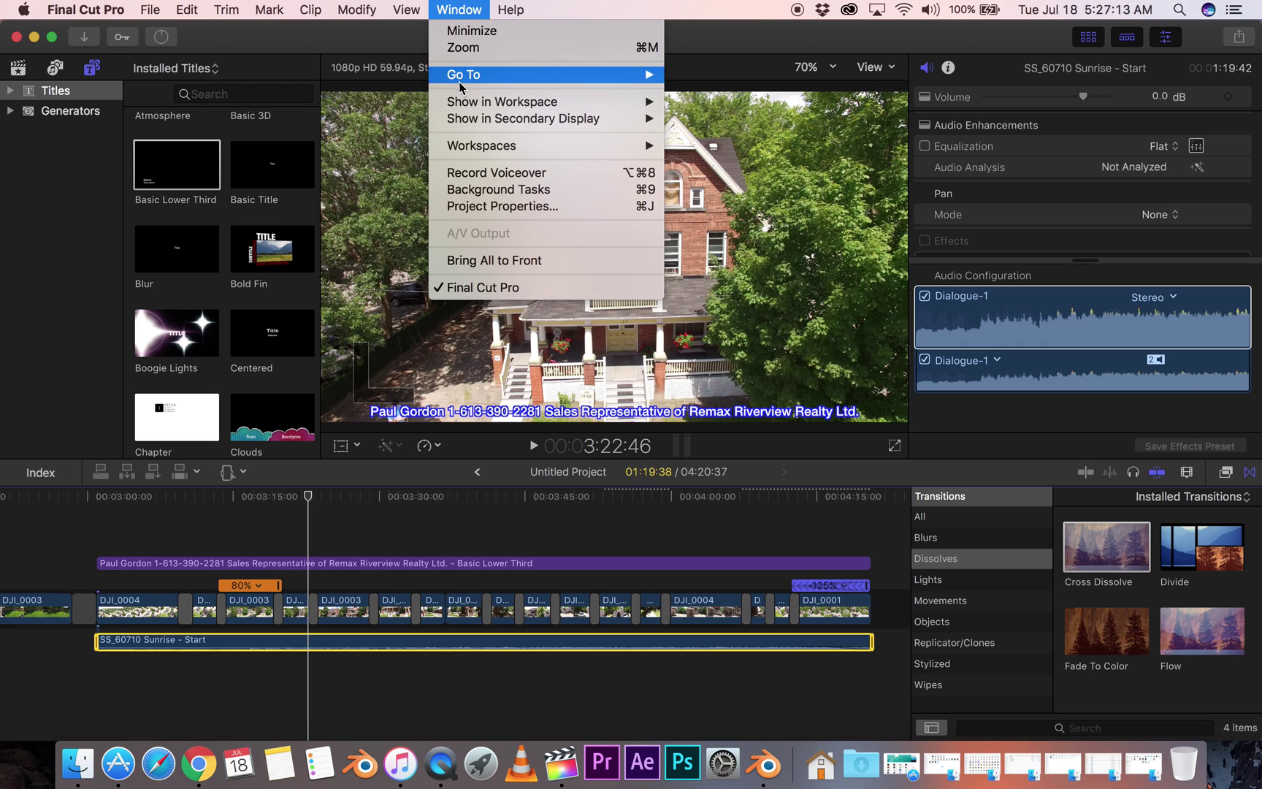
left_click(502, 191)
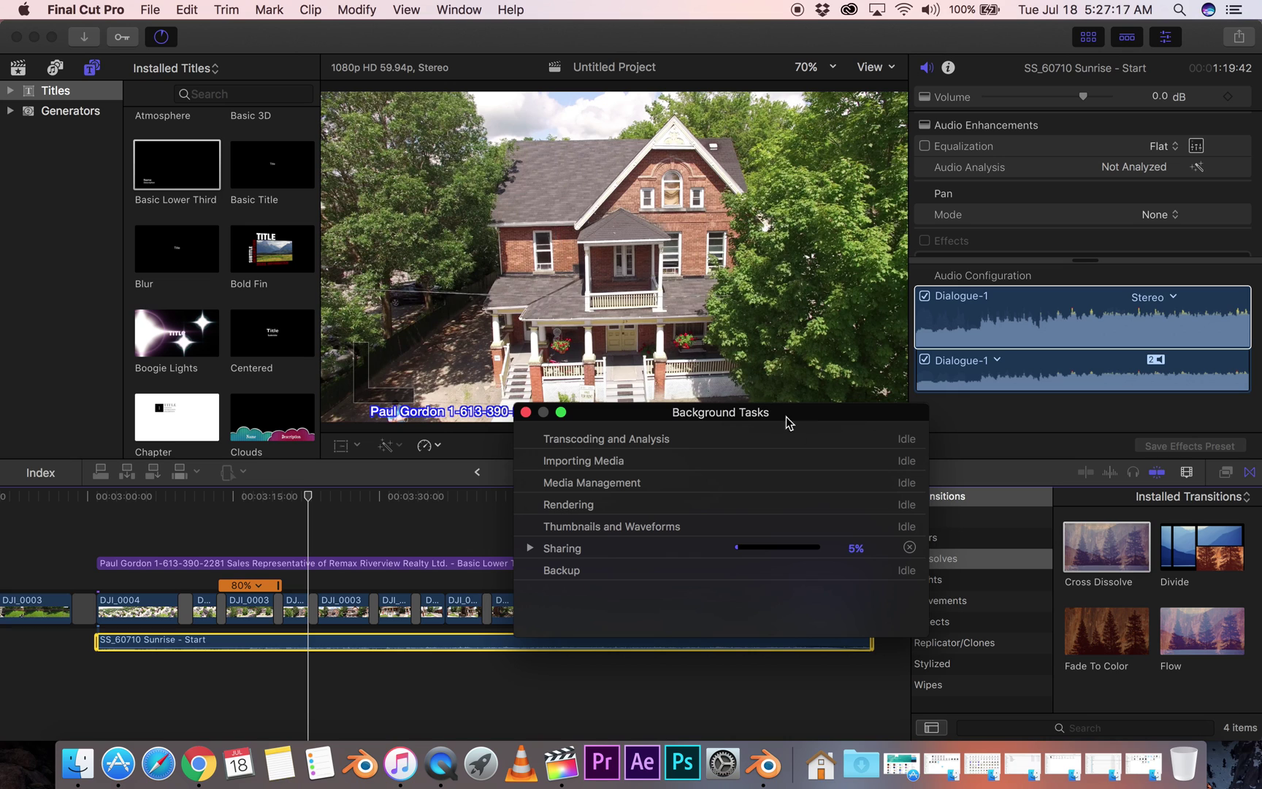
left_click(823, 417)
left_click_drag(823, 418, 1113, 82)
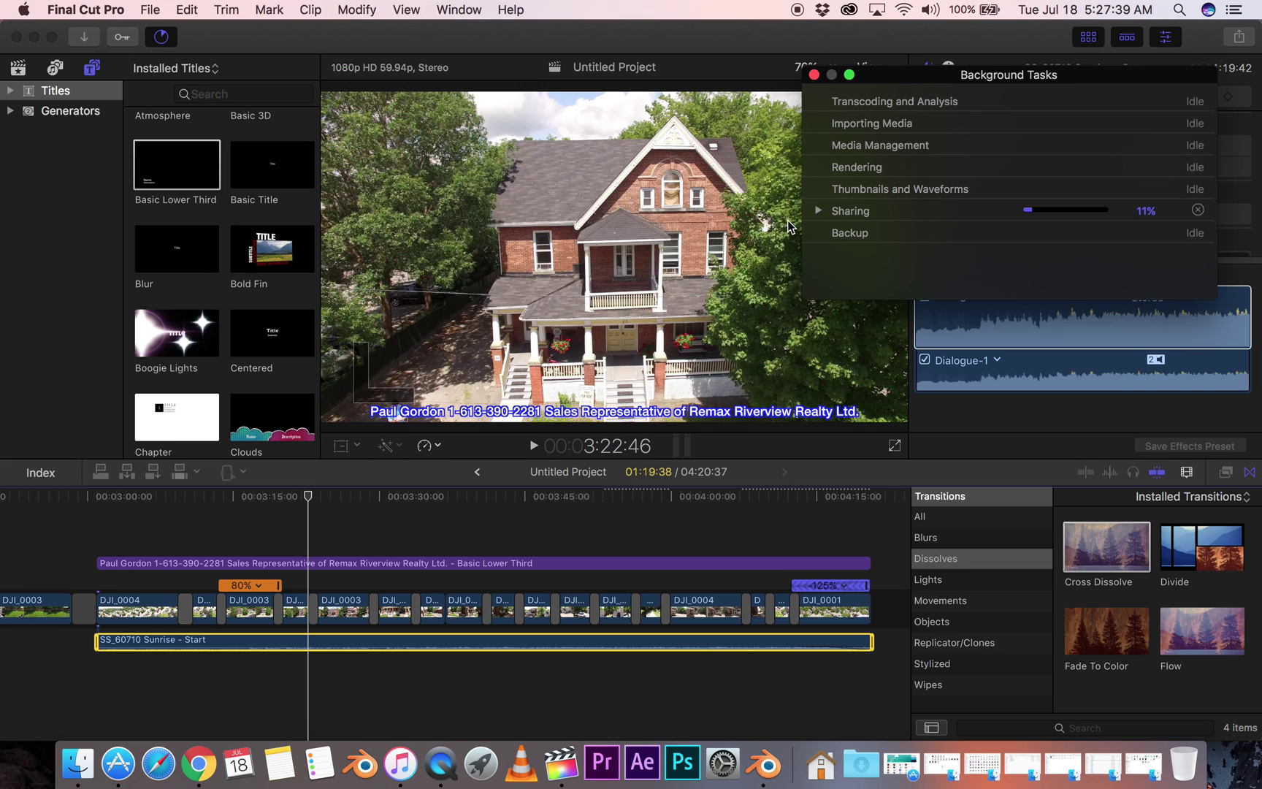
right_click(440, 763)
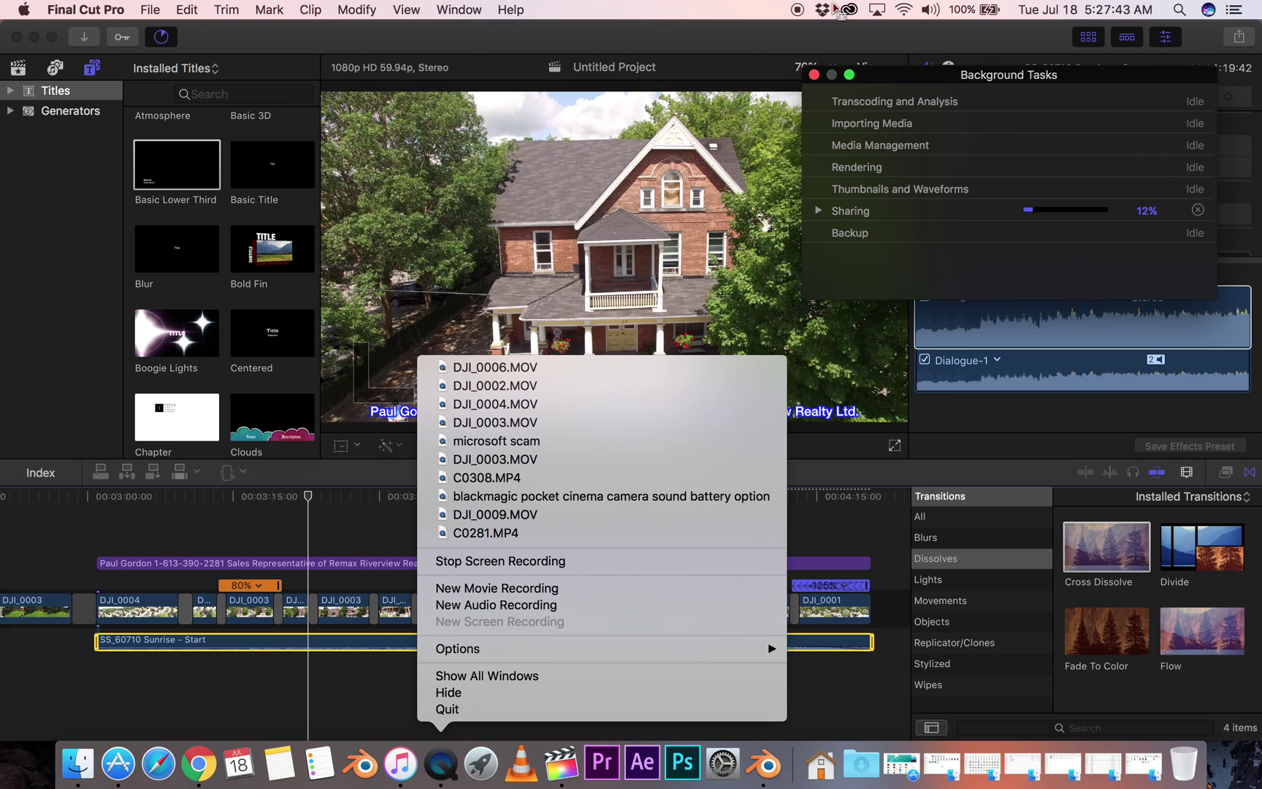